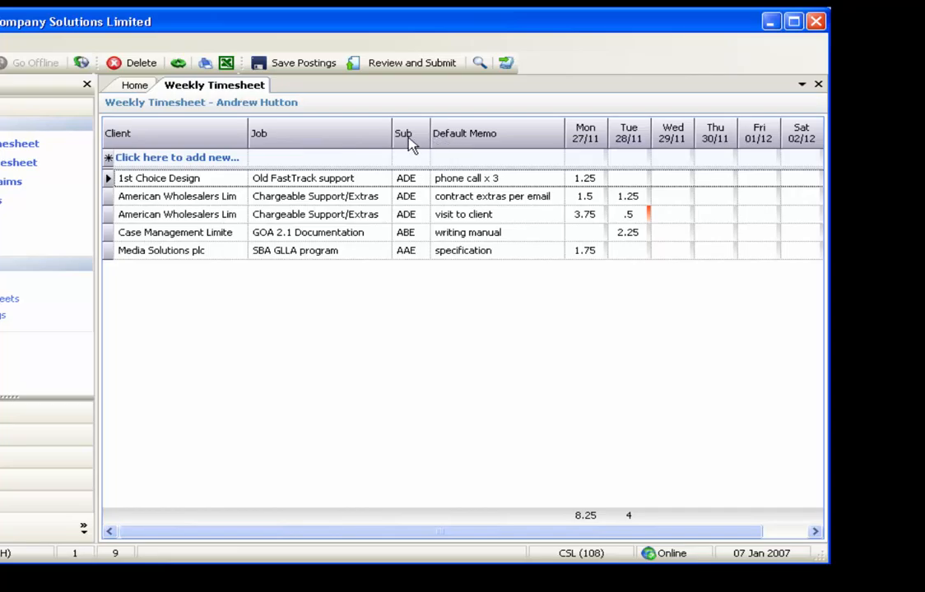
Sort the weekly timesheet rows by job and then by client
click(345, 145)
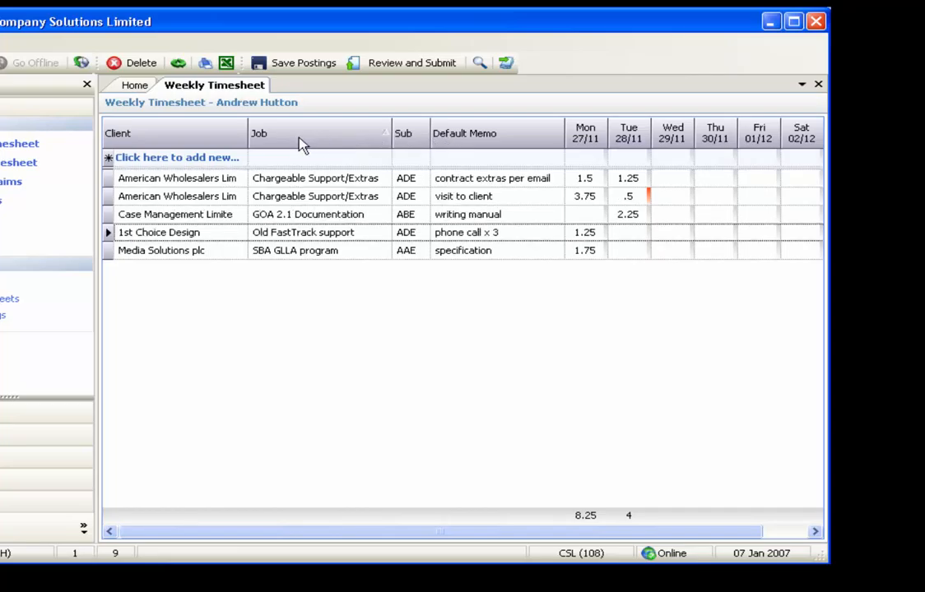
click(226, 140)
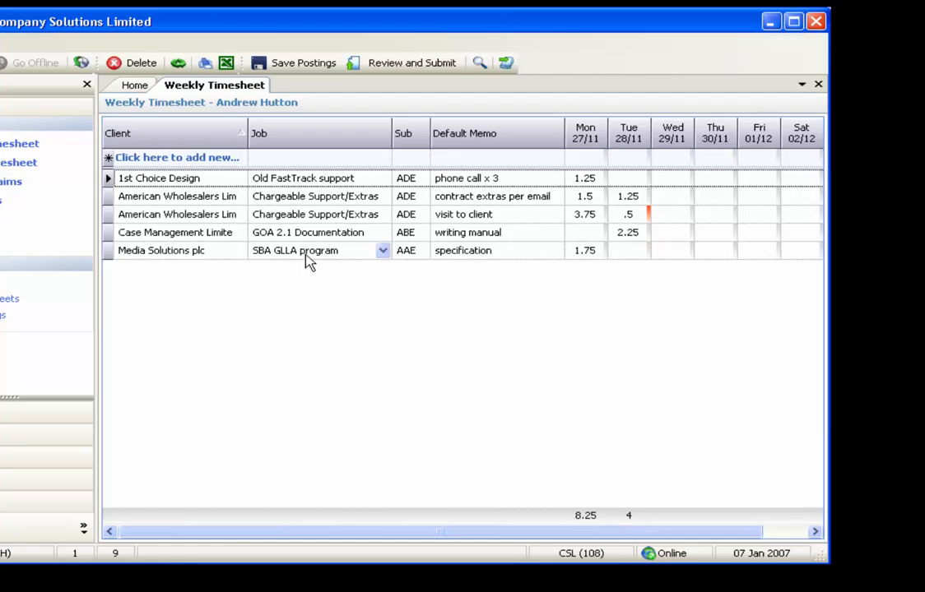
Start a new timesheet row for client Case Management Limited with job GLLA - General and sub code ADE
click(242, 160)
click(238, 158)
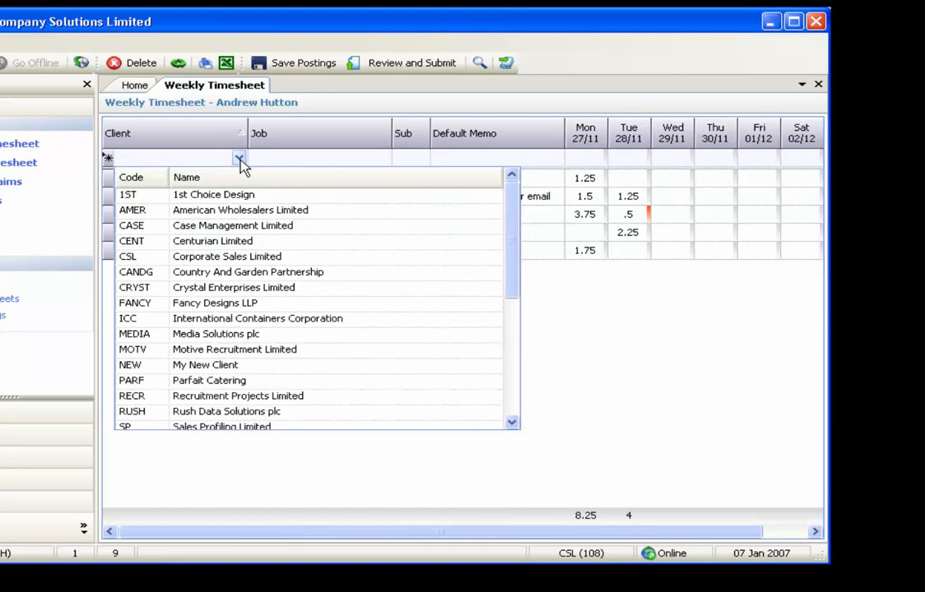
click(213, 229)
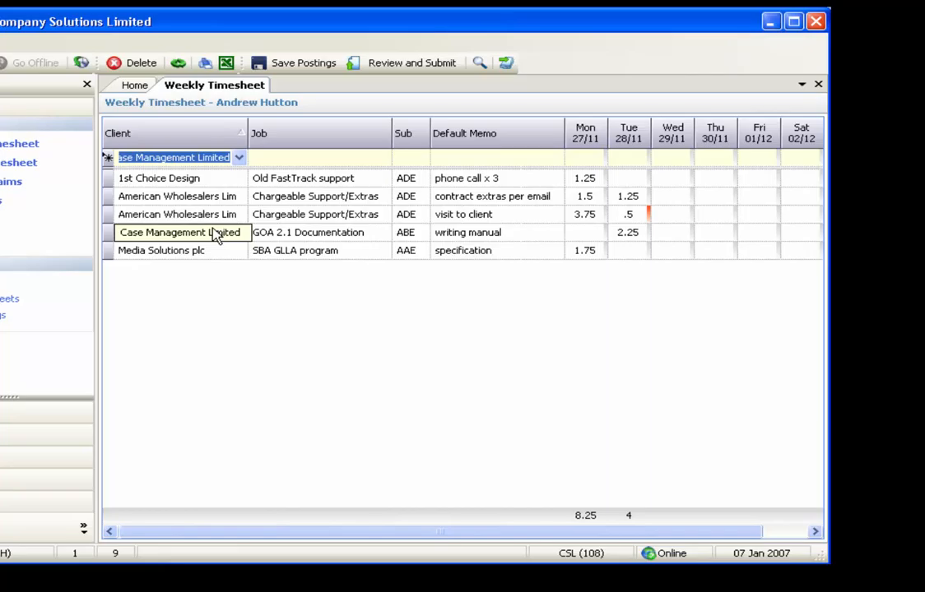
key(Tab)
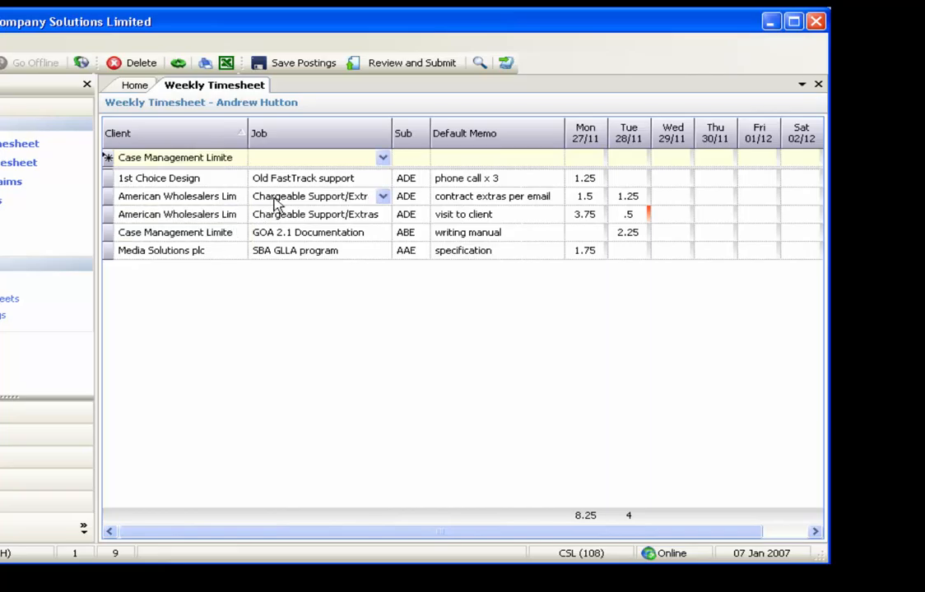
click(383, 159)
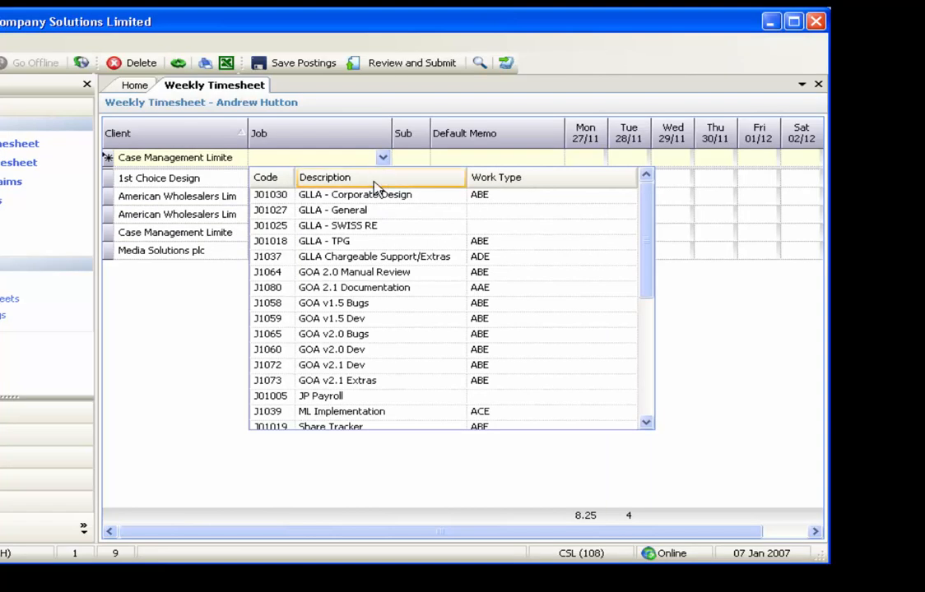
click(368, 213)
key(Tab)
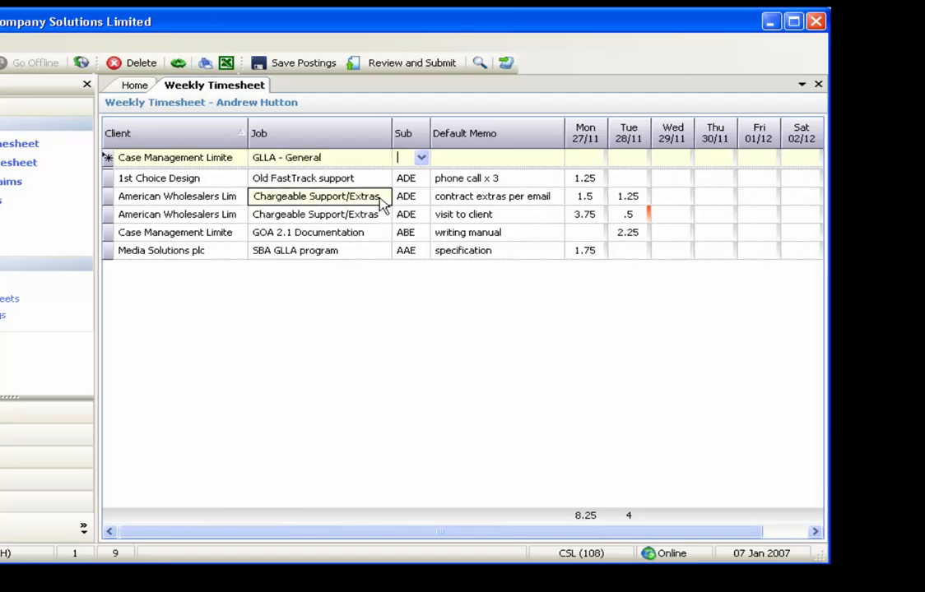
click(420, 157)
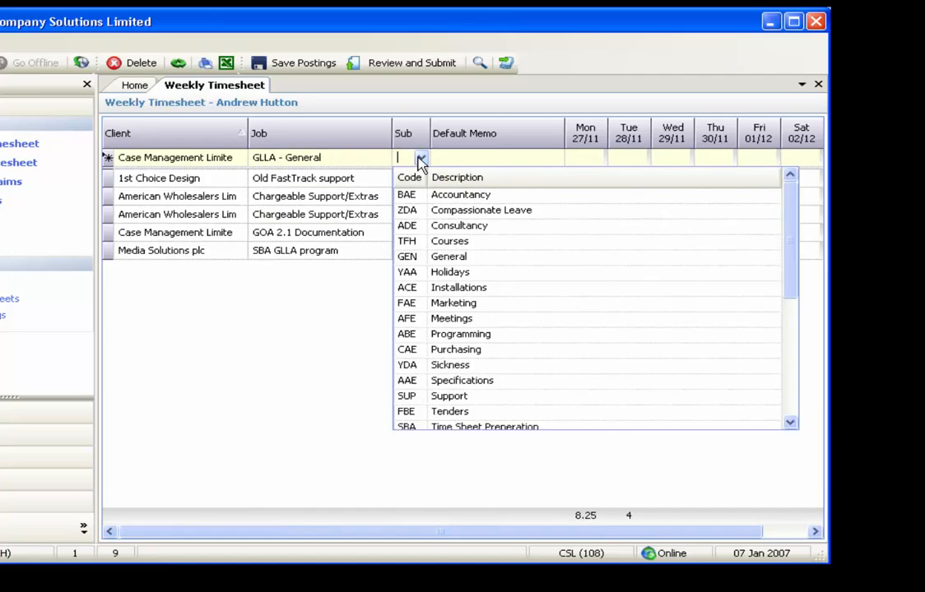
click(419, 229)
key(Tab)
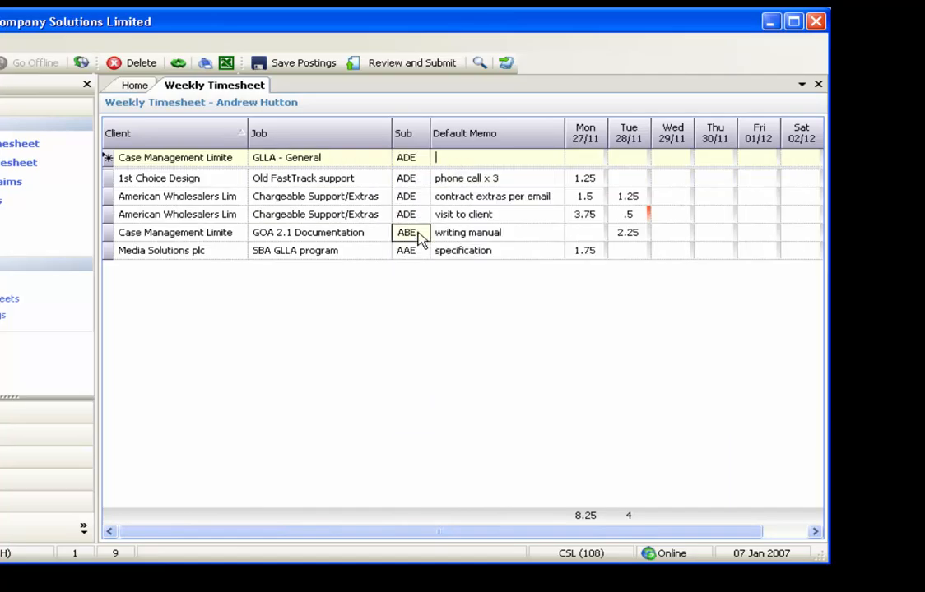
Enter a memo about the meeting with the contact, record 2 hours on Tuesday 28/11 and add the row
text(meeting with jim)
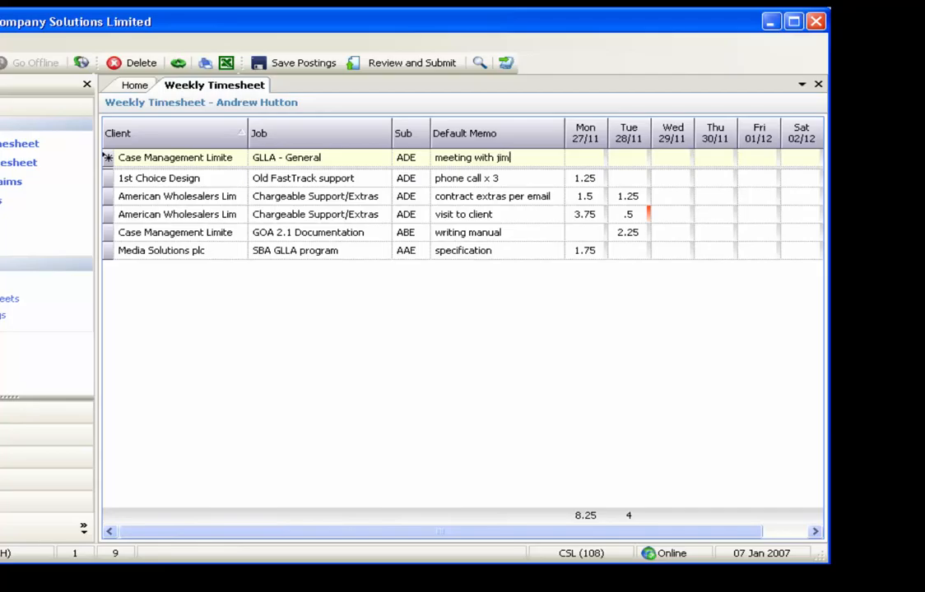
key(Tab)
key(Tab)
text(2)
key(Tab)
key(Return)
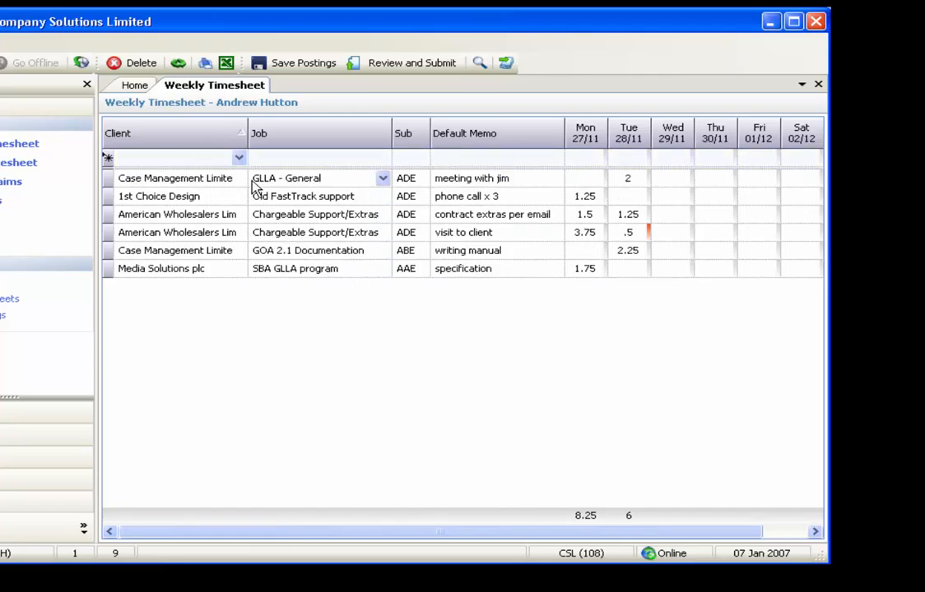
Start a new timesheet row for client Corporate Sales Limited with the Marketing job
click(238, 158)
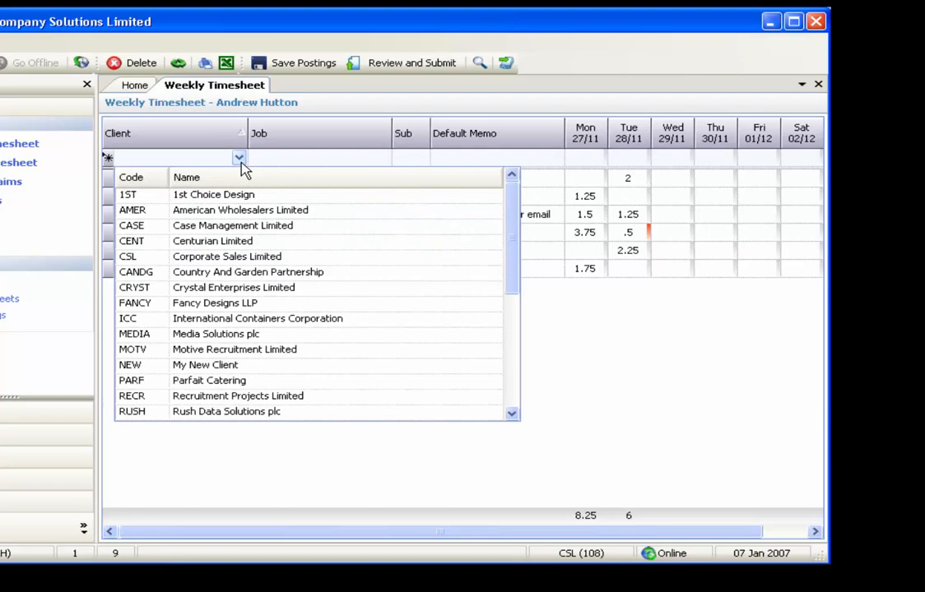
click(243, 260)
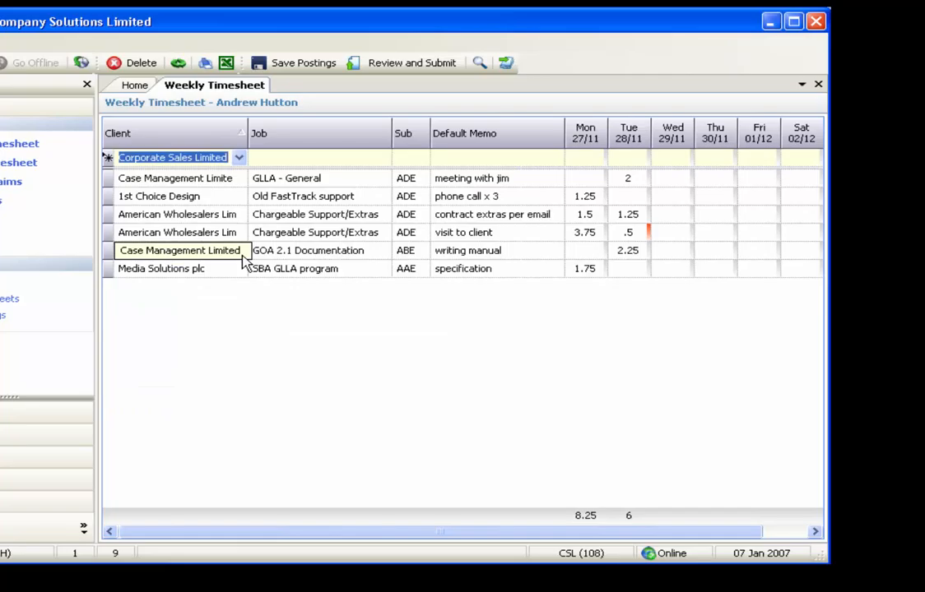
key(Tab)
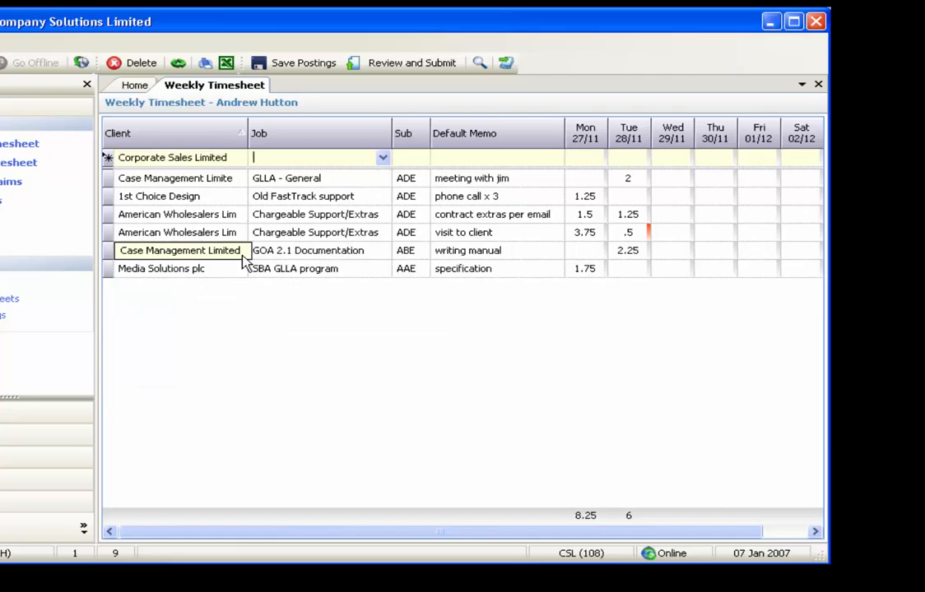
click(383, 157)
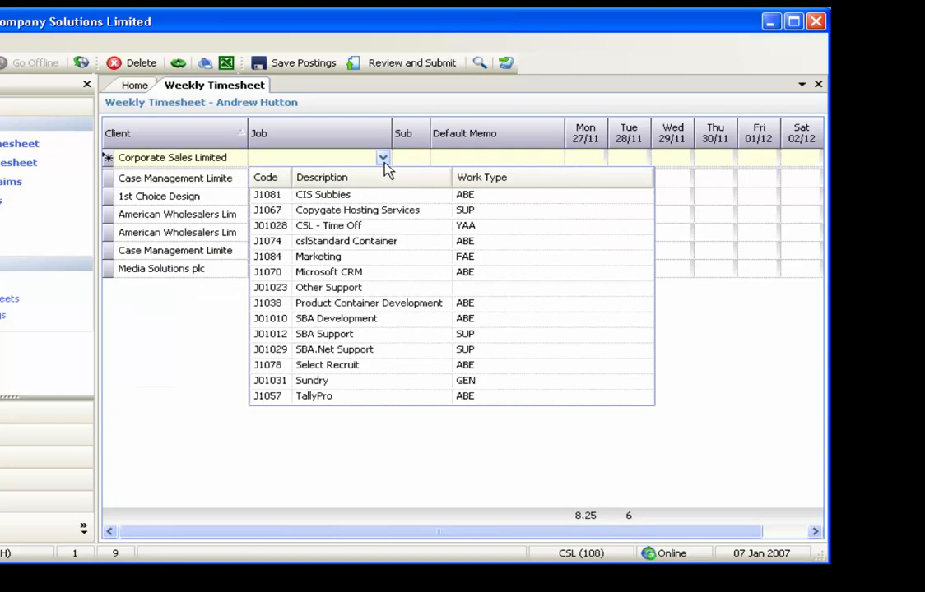
click(362, 256)
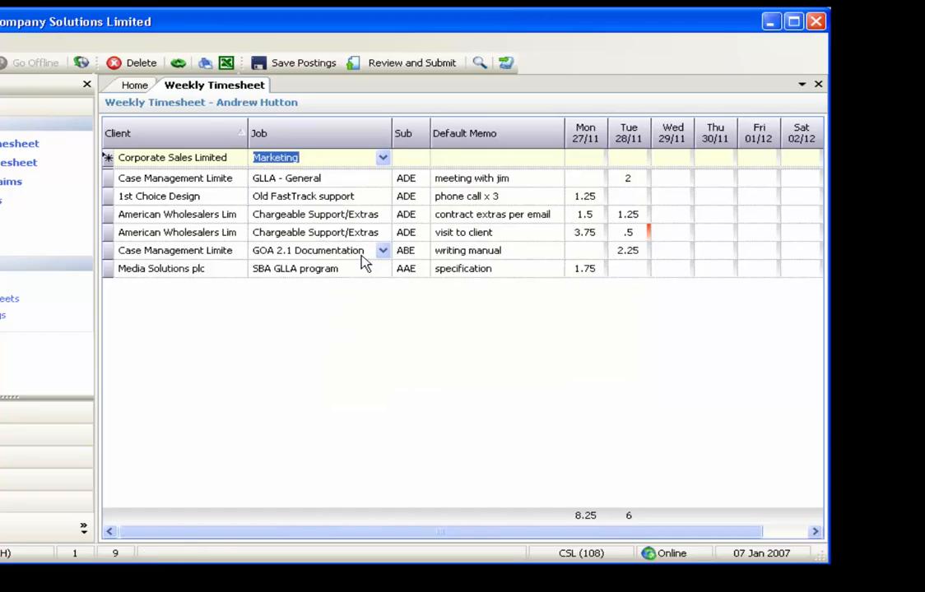
key(Tab)
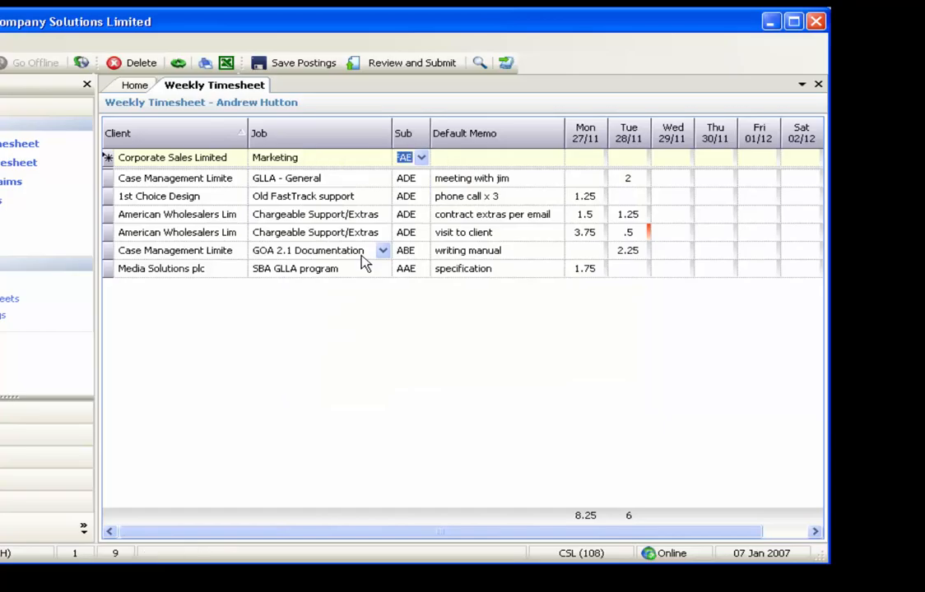
Give the Marketing row the memo "email shot design" and record 1.5 hours on Tuesday 28/11
click(452, 159)
text(email shot design)
key(Tab)
key(Tab)
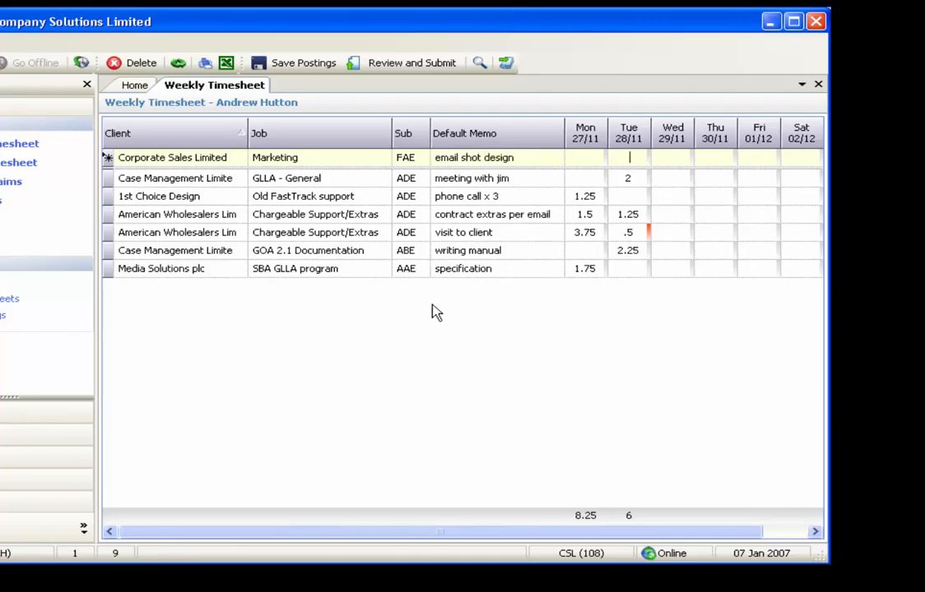
text(1.5)
key(Return)
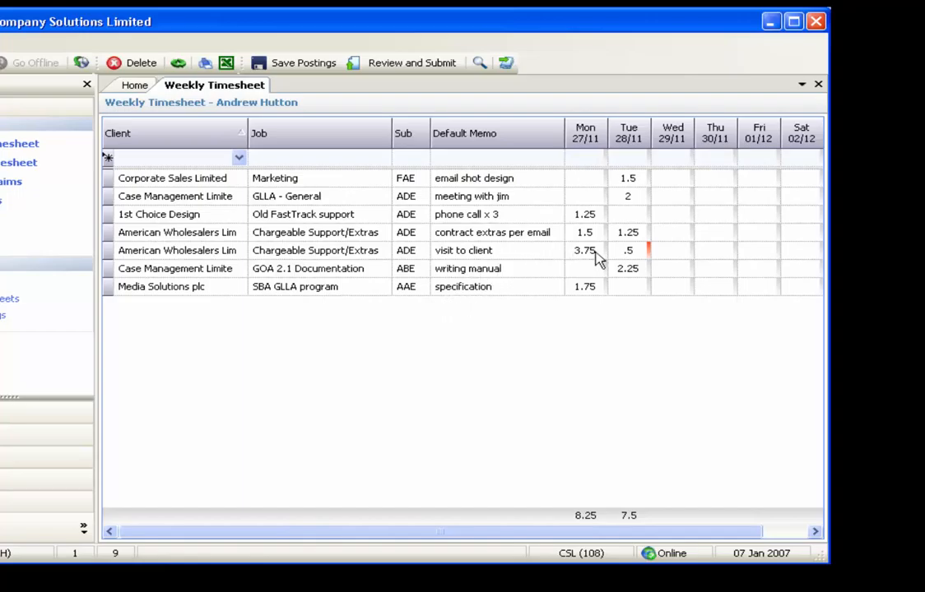
Attach the note "more detailed work" to the Tuesday 28/11 hours of the "contract extras per email" row
mouse_move(628, 251)
click(648, 238)
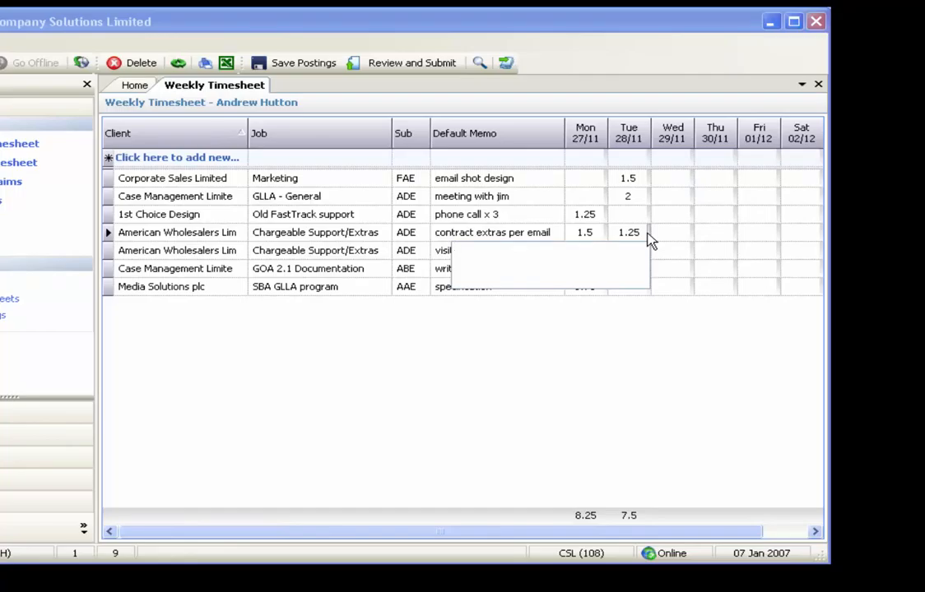
text(more )
text(del)
text(tailed )
text(work)
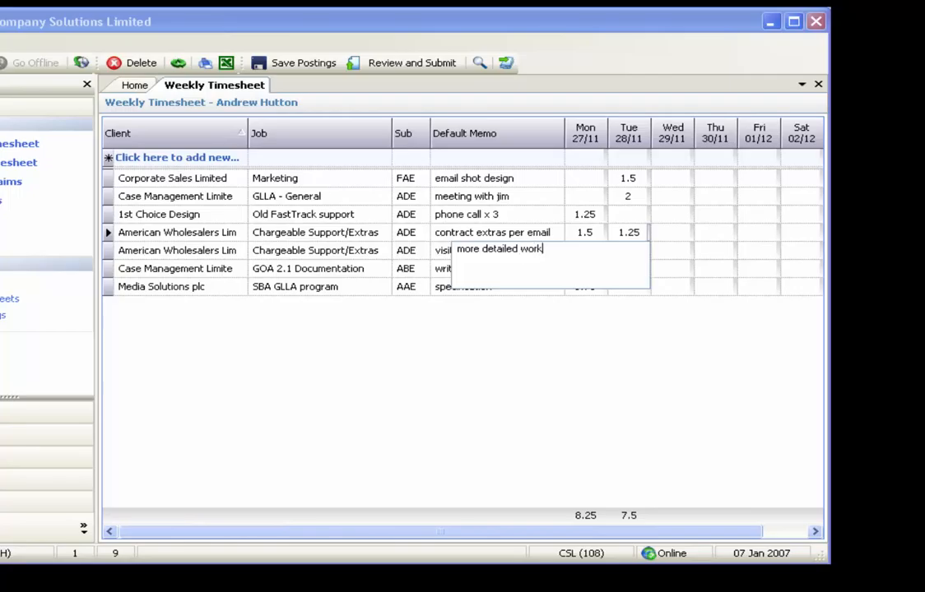
key(Return)
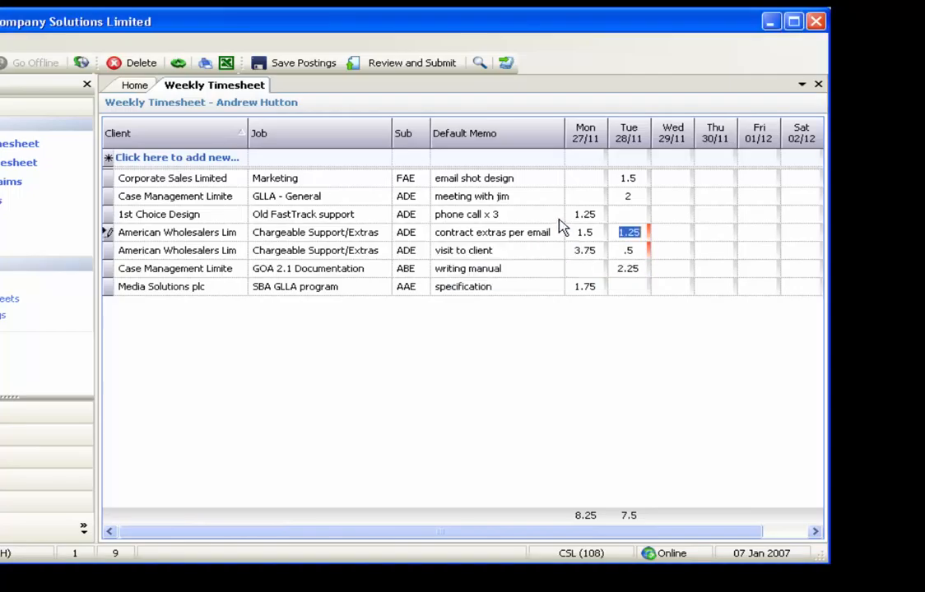
mouse_move(650, 235)
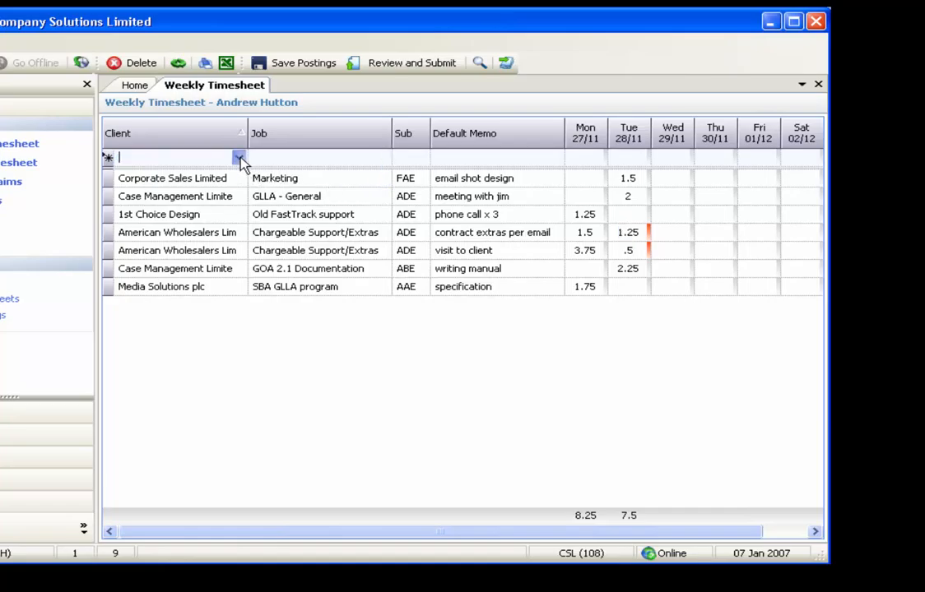
Start a new timesheet row for client Corporate Sales Limited with job CSL - Time Off and sub code YAA
click(238, 159)
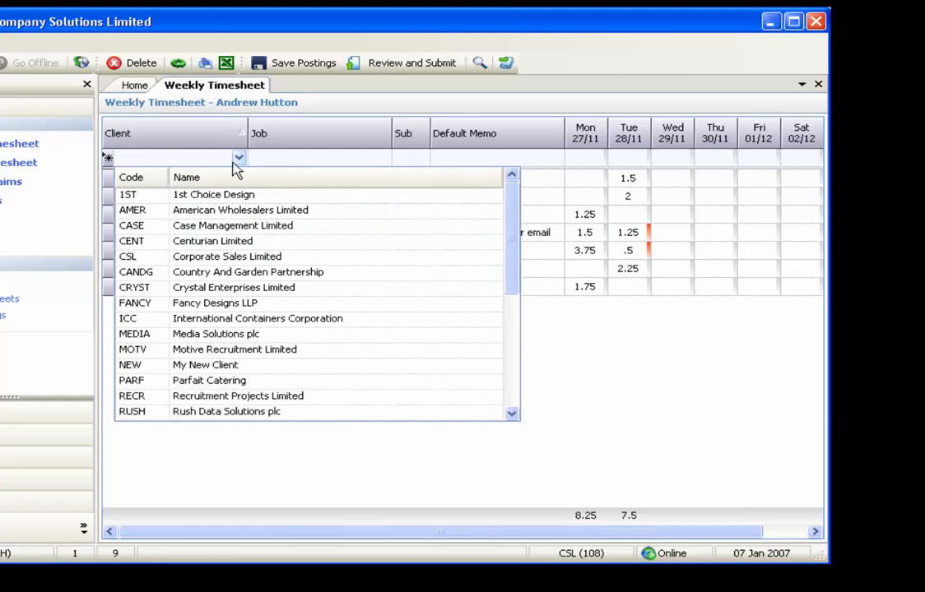
click(230, 256)
key(Tab)
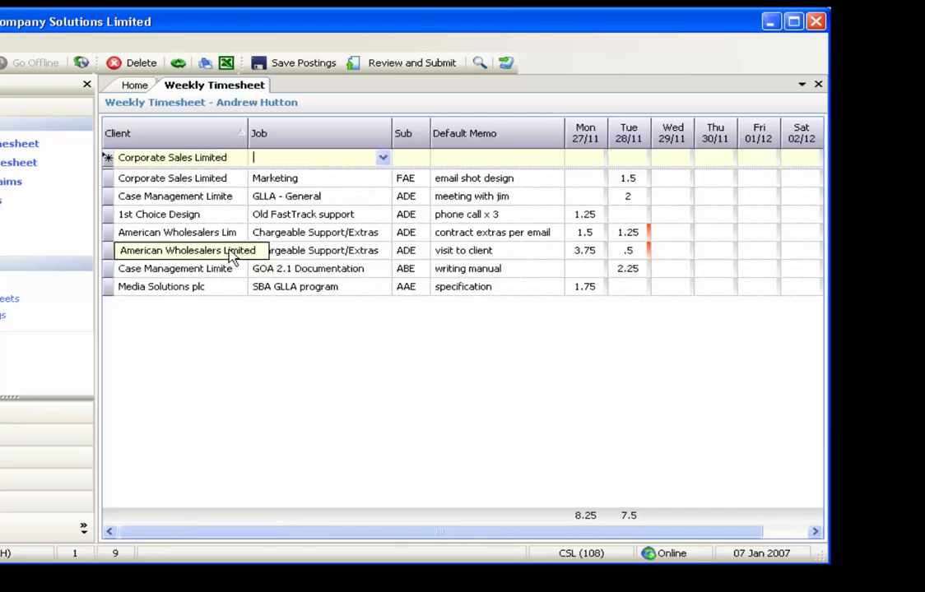
click(382, 158)
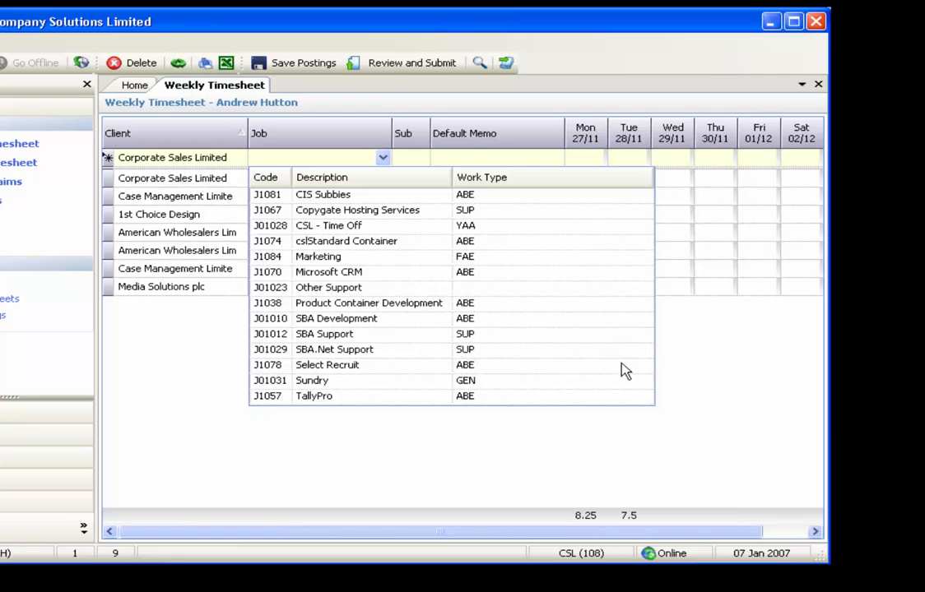
click(452, 242)
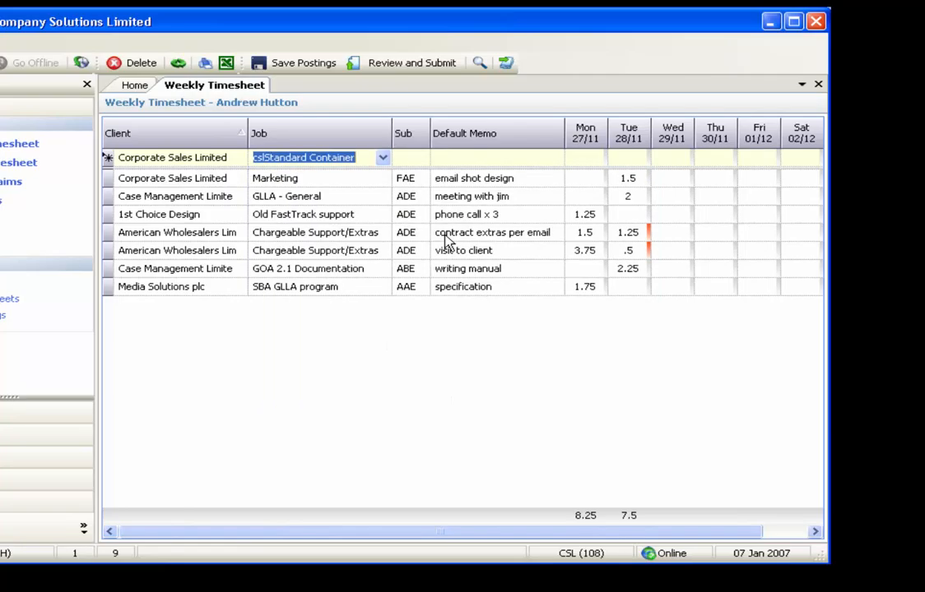
click(383, 157)
click(375, 224)
key(Tab)
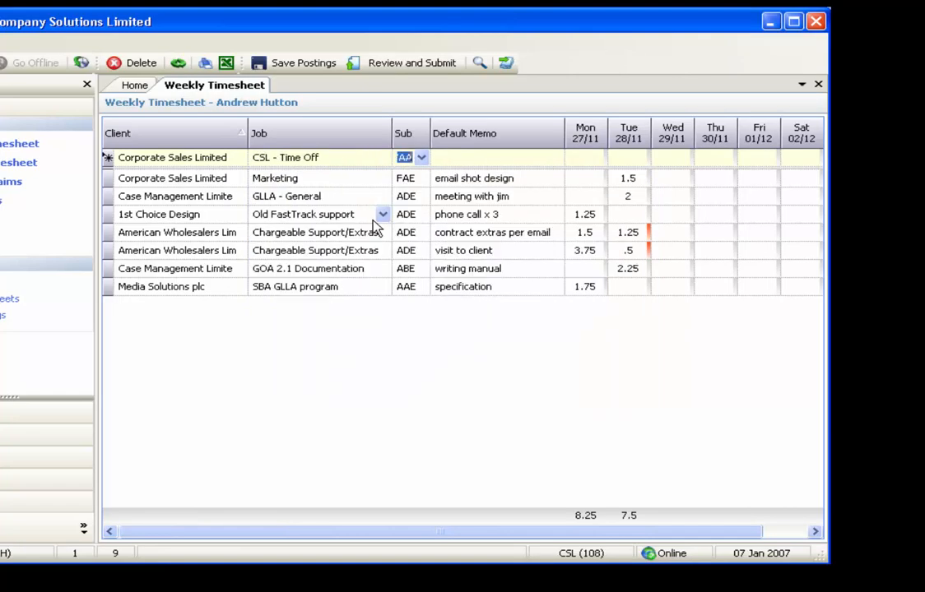
text(Y)
key(Tab)
Enter the memo "holidays" and record 7.5 hours each on Wednesday 29/11, Thursday 30/11 and Friday 01/12 in the time-off row
text(holi)
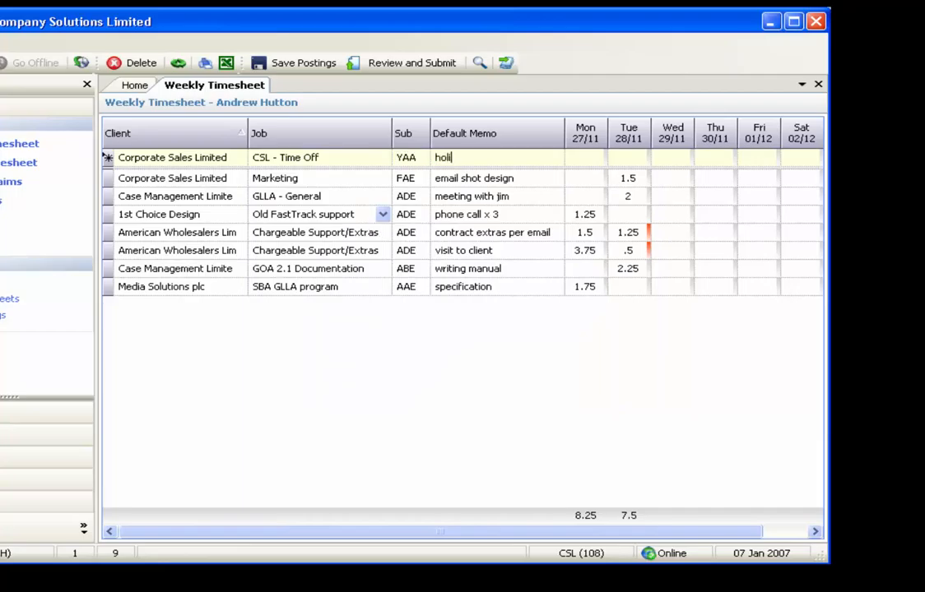
text(days)
key(Tab)
key(Tab)
key(Tab)
text(7.5)
key(Tab)
text(7.5)
key(Tab)
text(7.5)
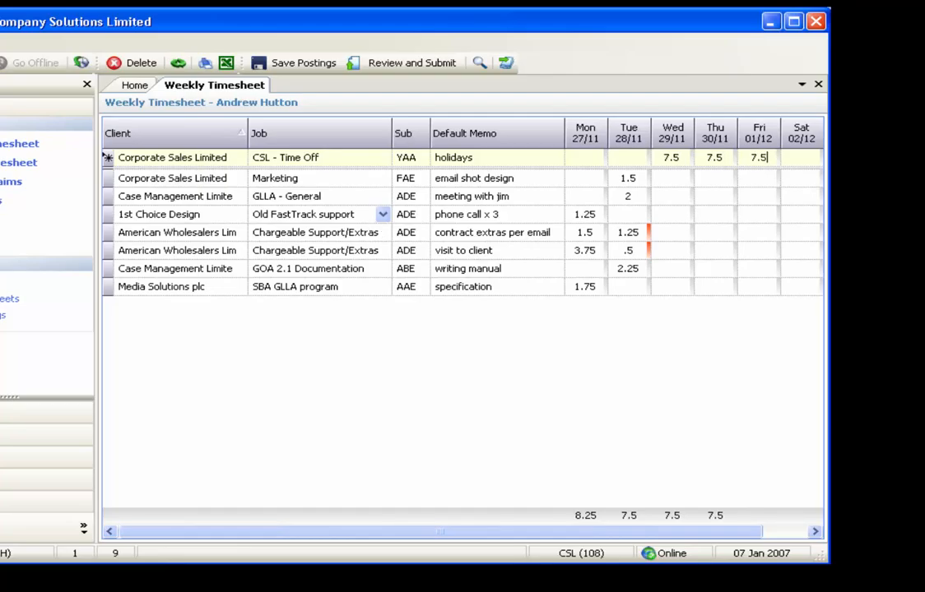
key(Return)
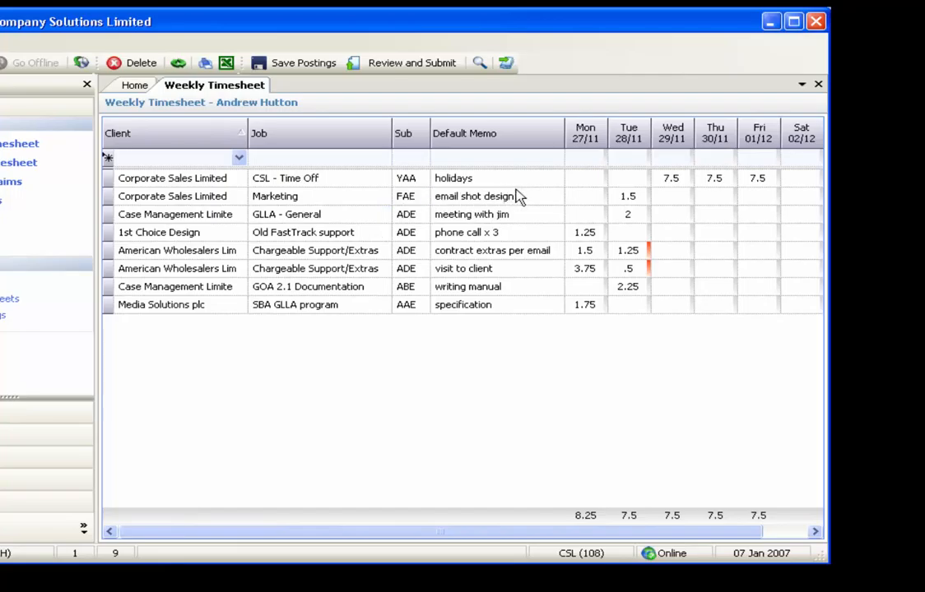
Record .25 hours on Monday 27/11 for the Marketing "email shot design" row
click(571, 199)
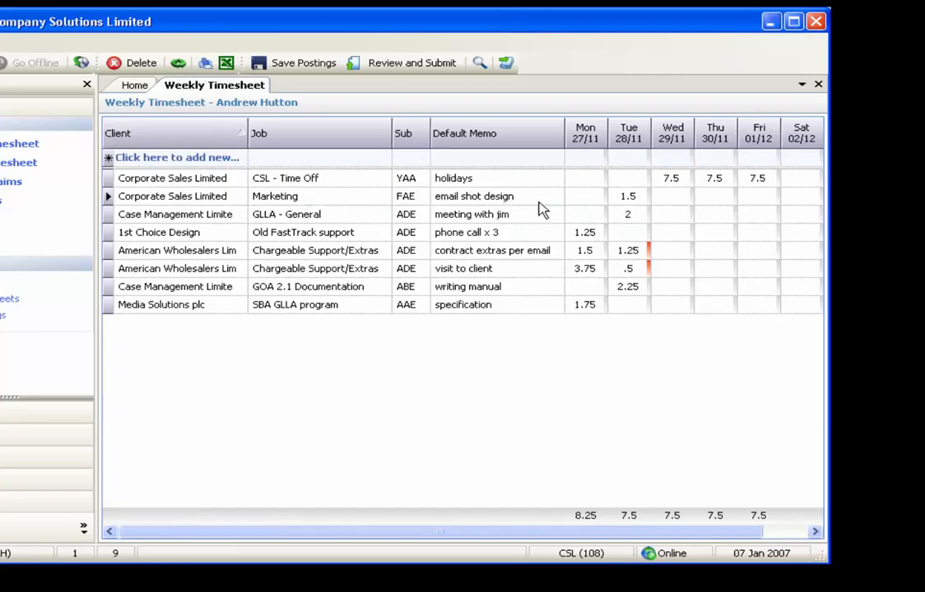
text(.25)
key(Down)
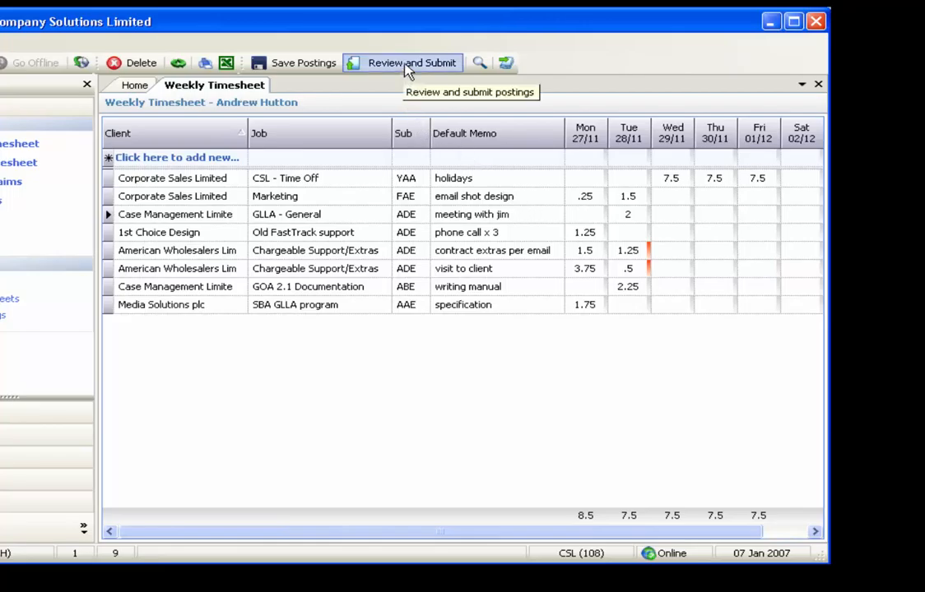
Review the weekly timesheet for the week of 27/11 and submit its postings
click(405, 69)
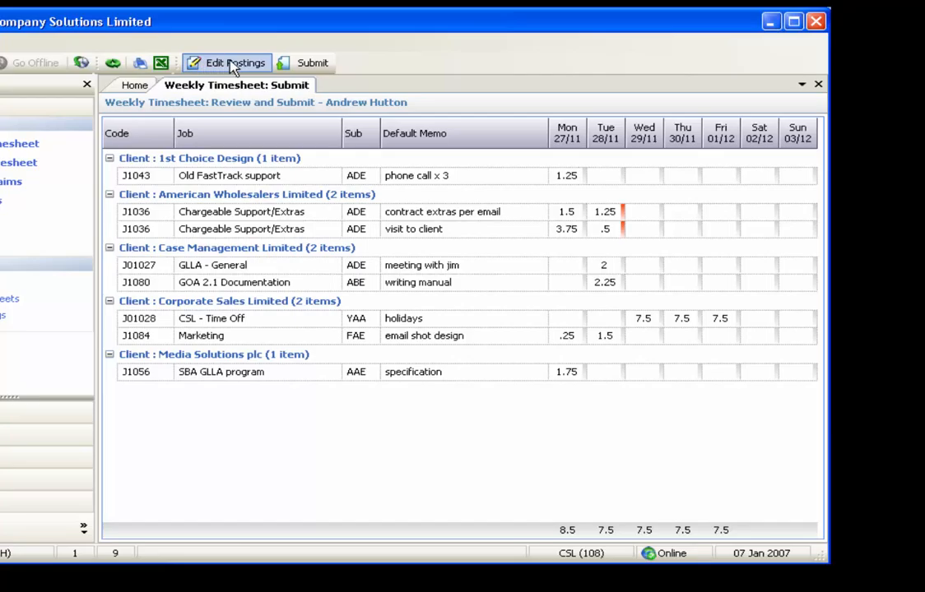
click(298, 66)
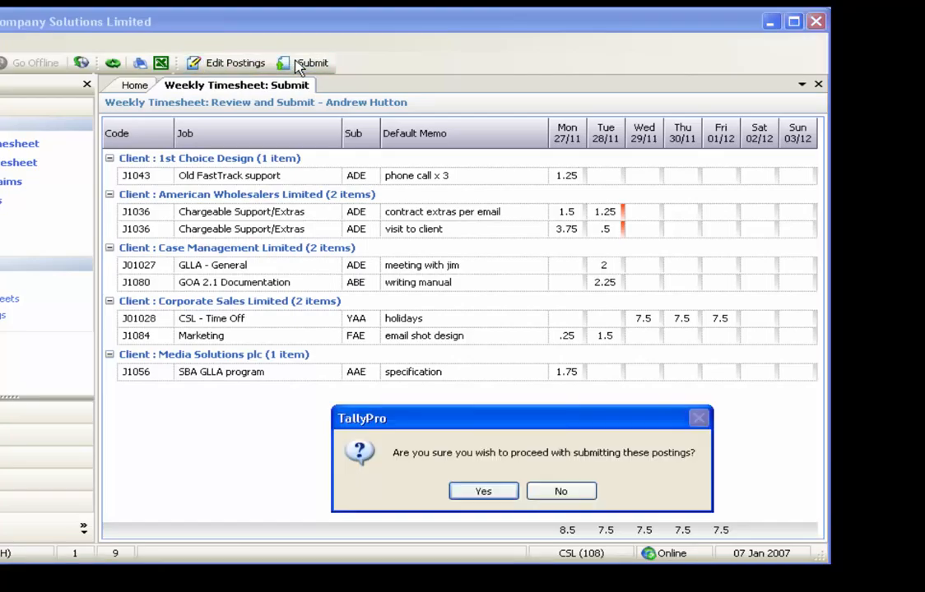
click(481, 492)
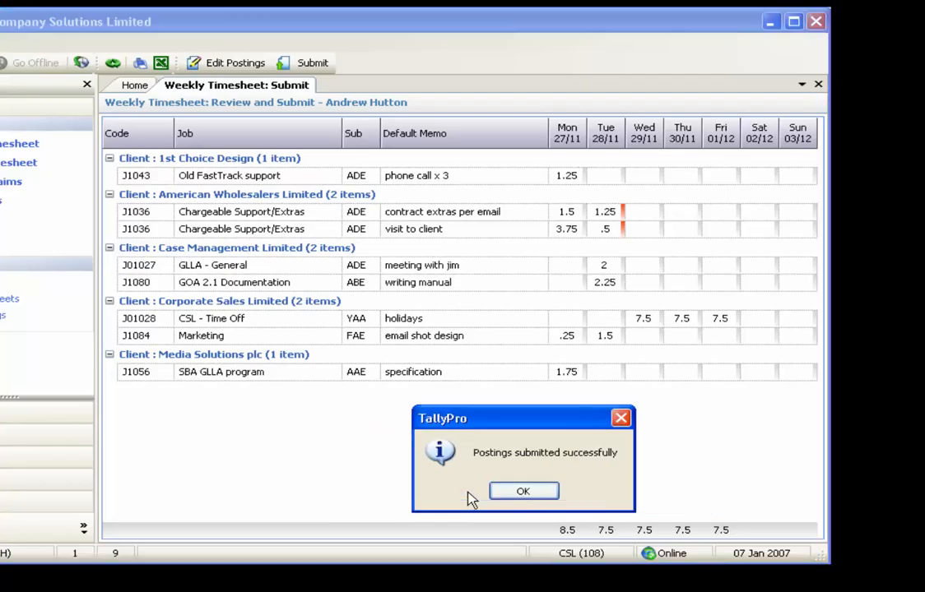
click(505, 493)
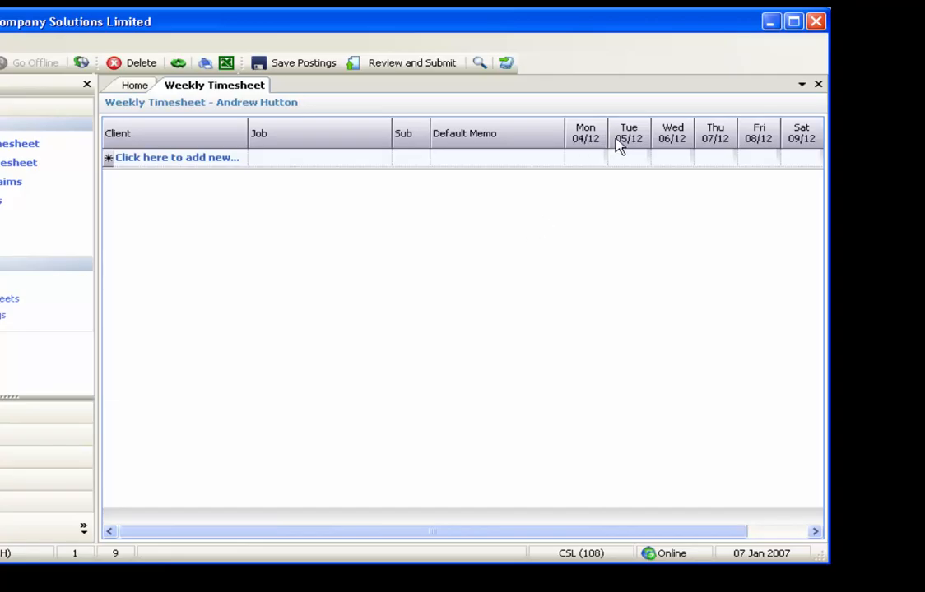
Populate the new weekly timesheet automatically by loading from the previous 2 Weeks, accepting deletion of existing postings
click(506, 65)
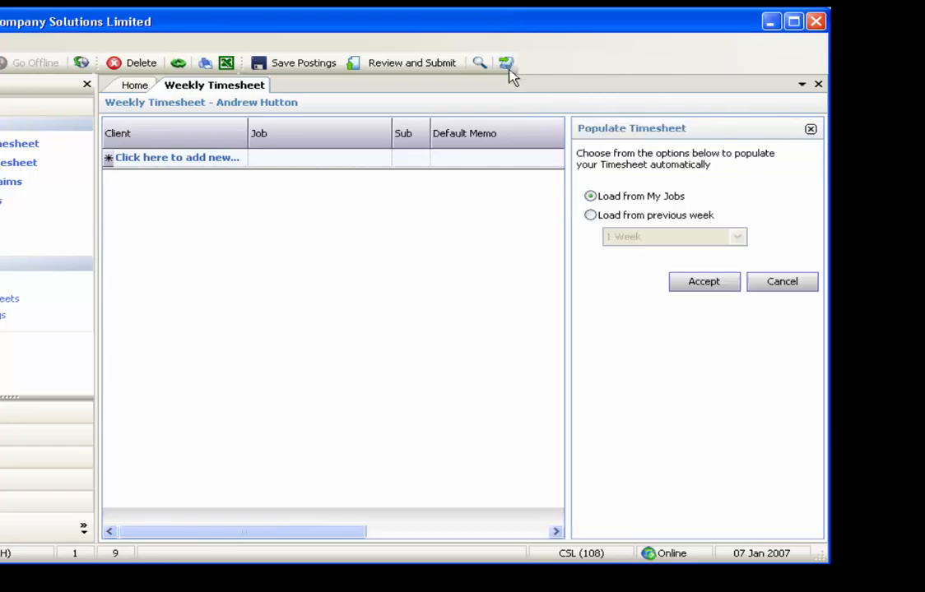
click(595, 219)
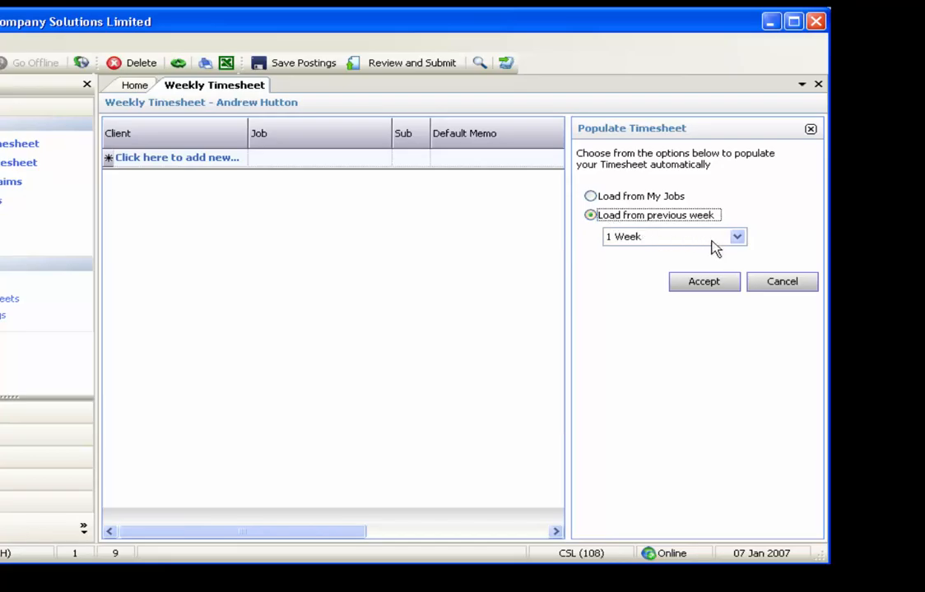
click(737, 239)
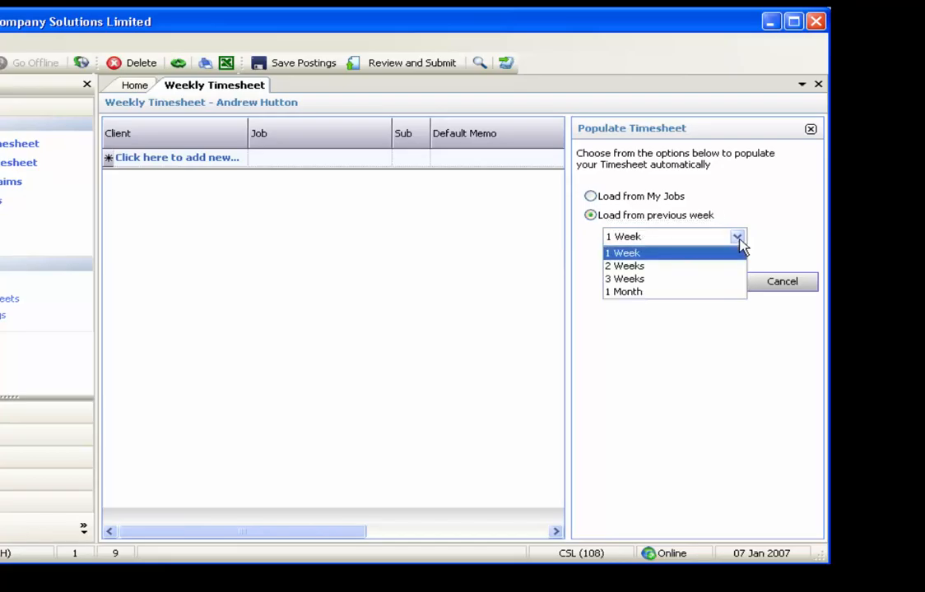
click(672, 266)
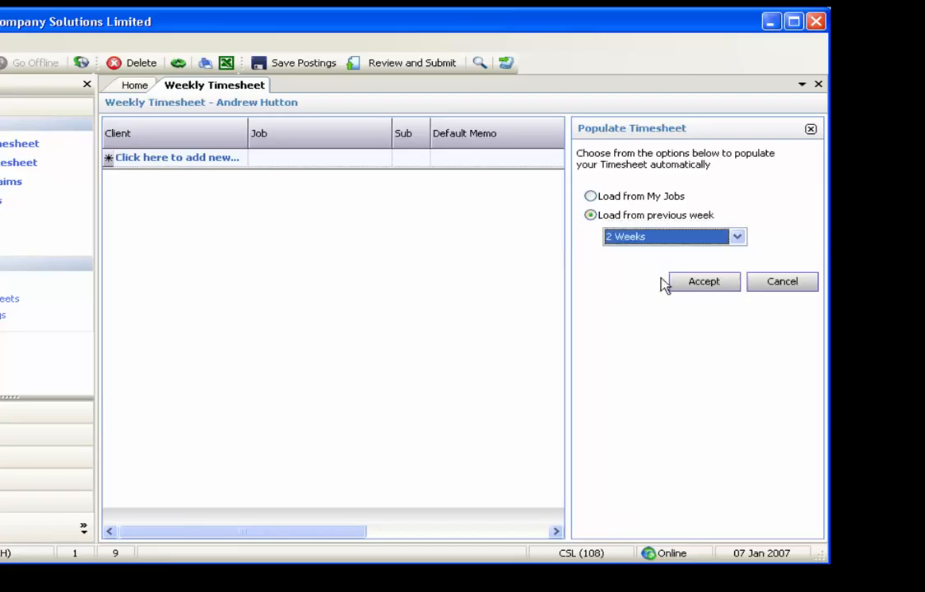
click(694, 286)
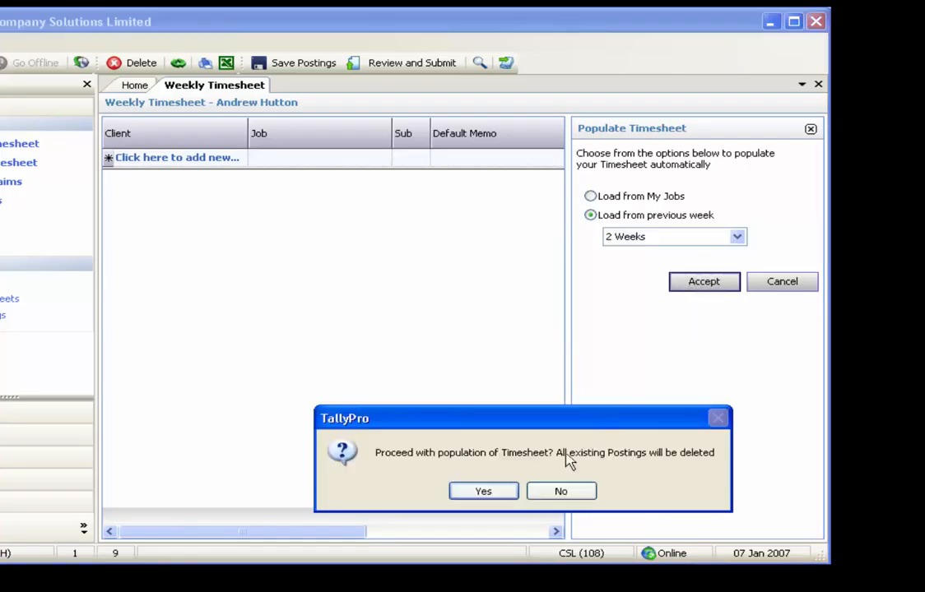
click(494, 494)
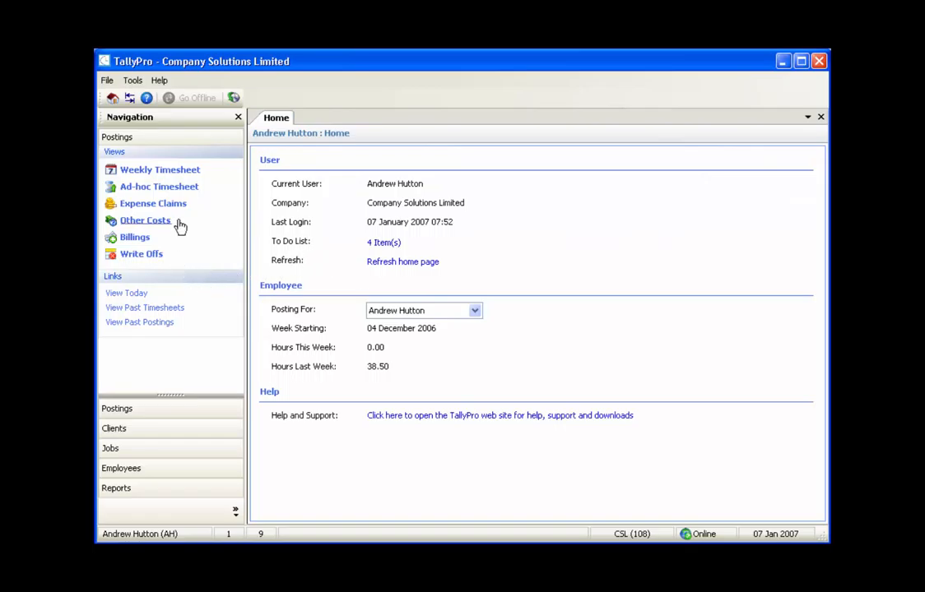
Open the Ad-hoc Timesheet and start a new entry dated 01/11/2006
click(181, 191)
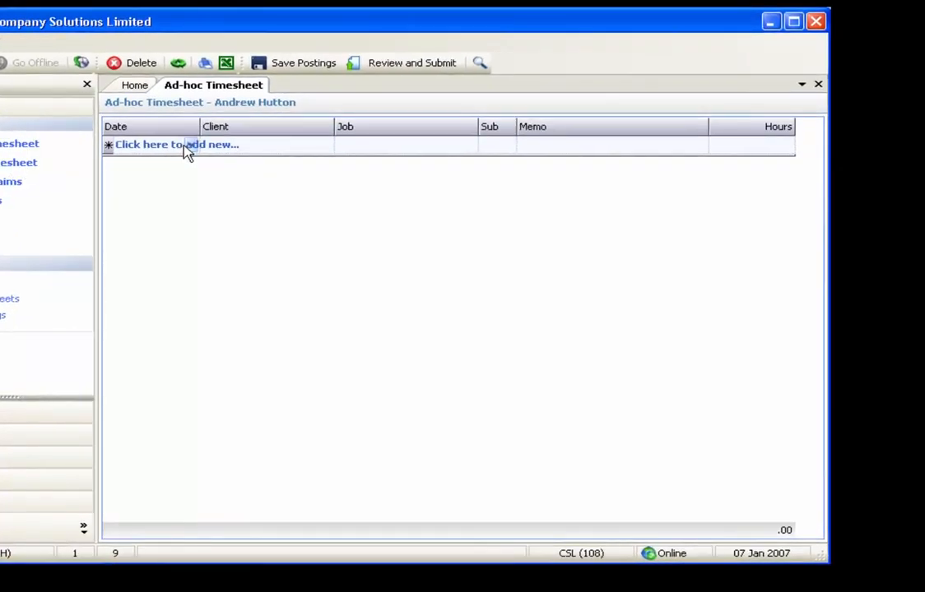
click(192, 149)
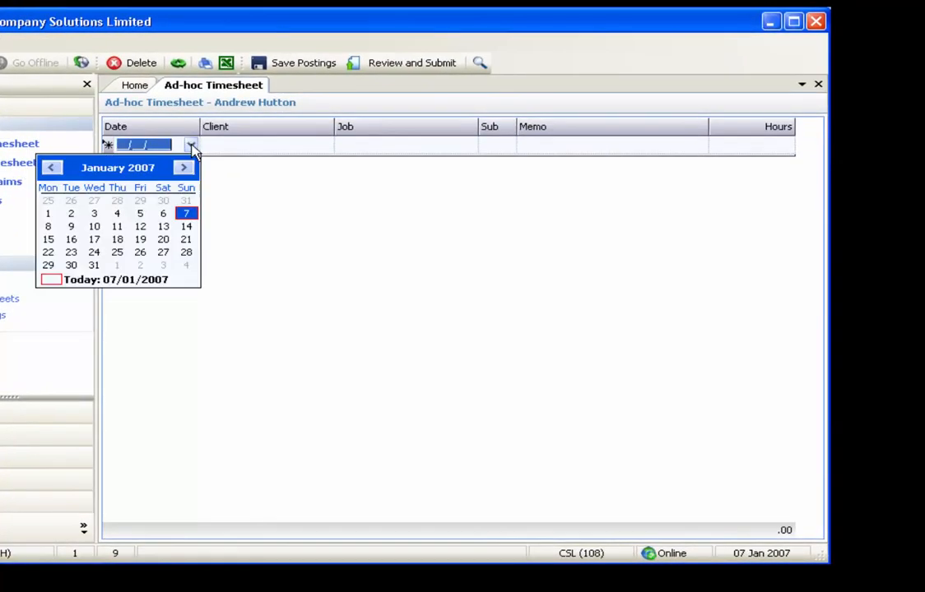
click(54, 168)
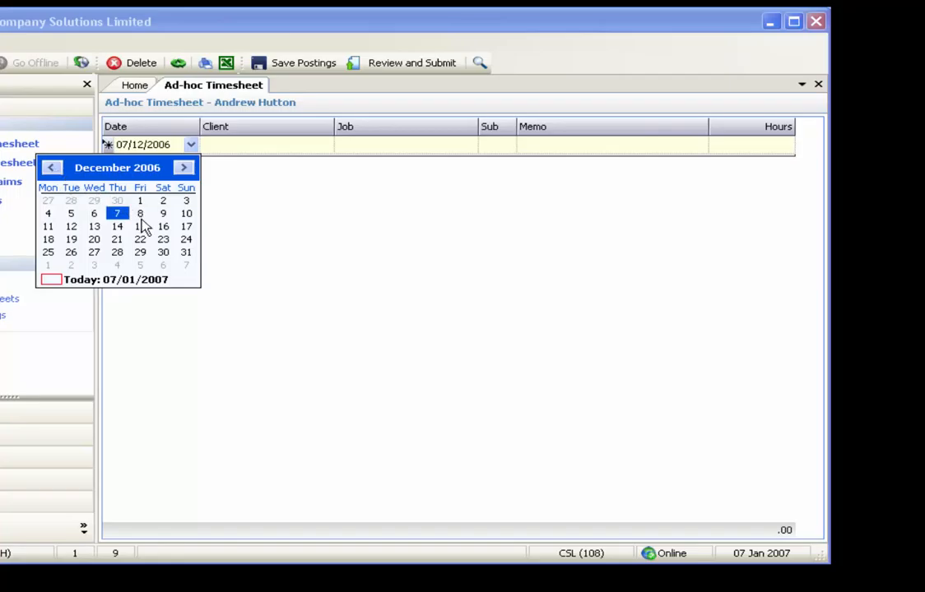
click(60, 174)
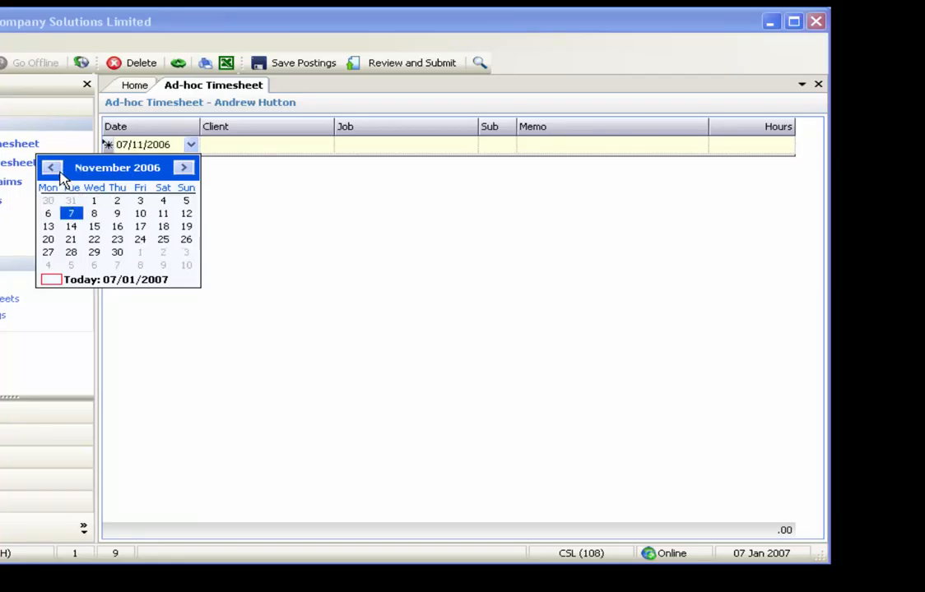
click(94, 200)
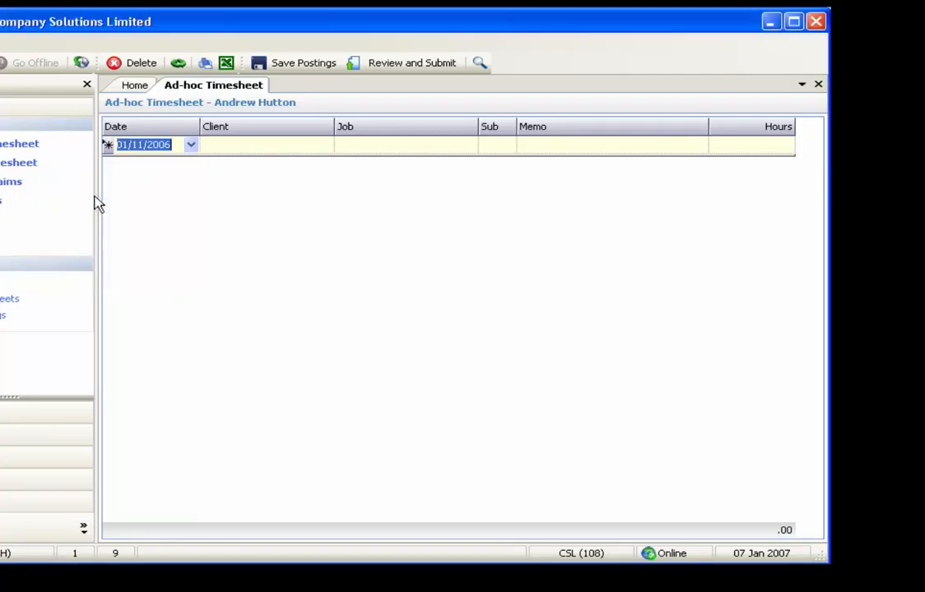
key(Tab)
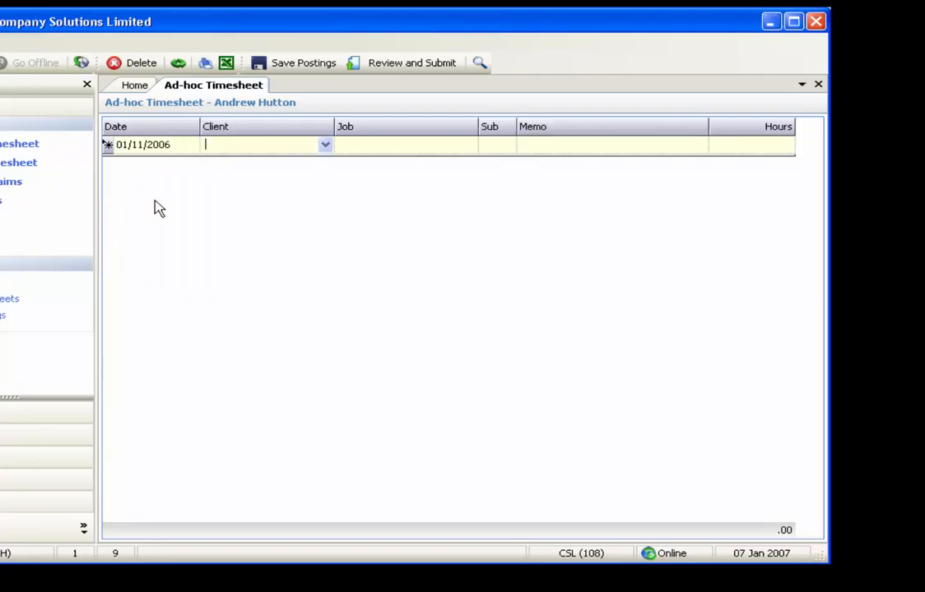
Assign the 01/11/2006 entry to client Centurian Limited and job CI Web Browser
click(325, 147)
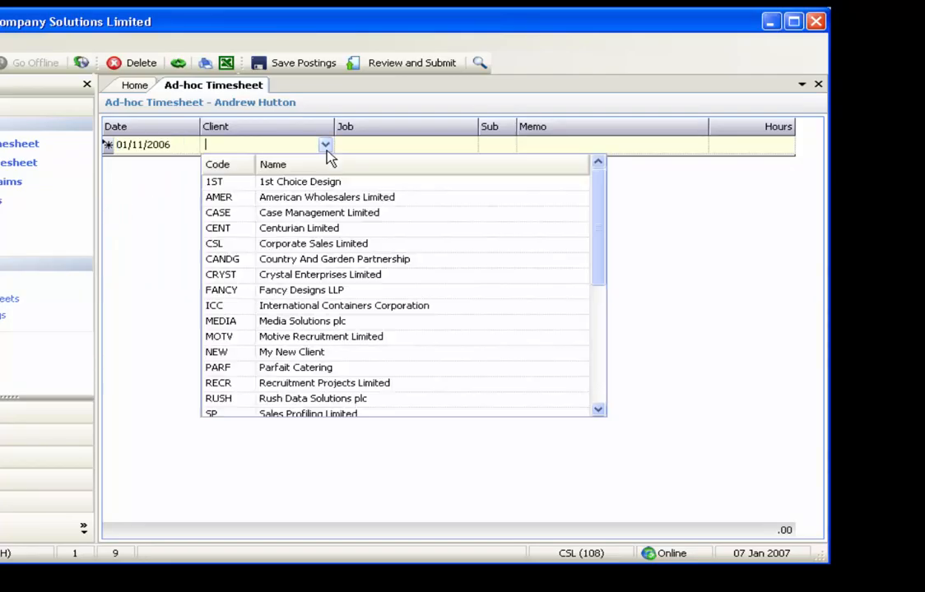
click(328, 234)
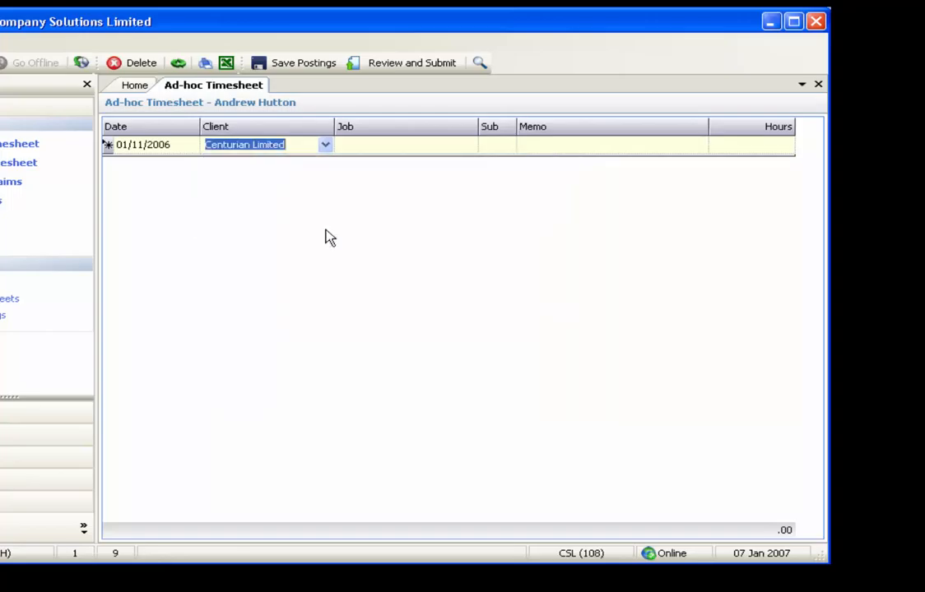
key(Tab)
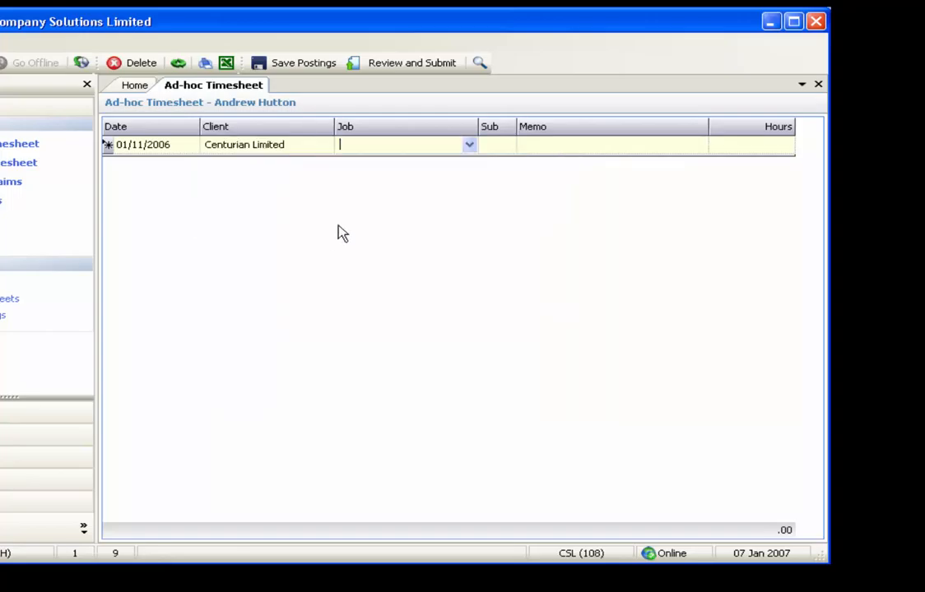
click(469, 147)
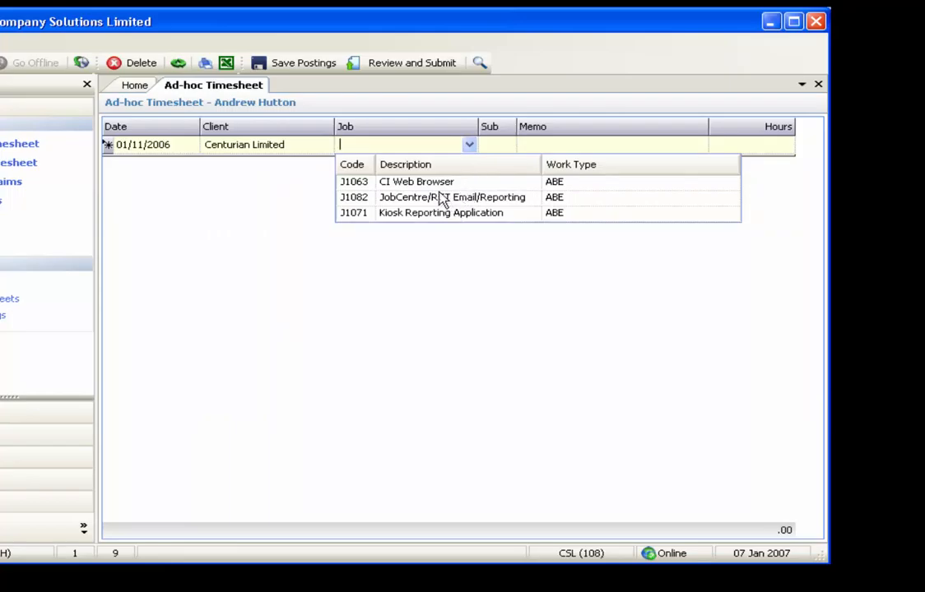
key(Down)
key(Return)
key(Tab)
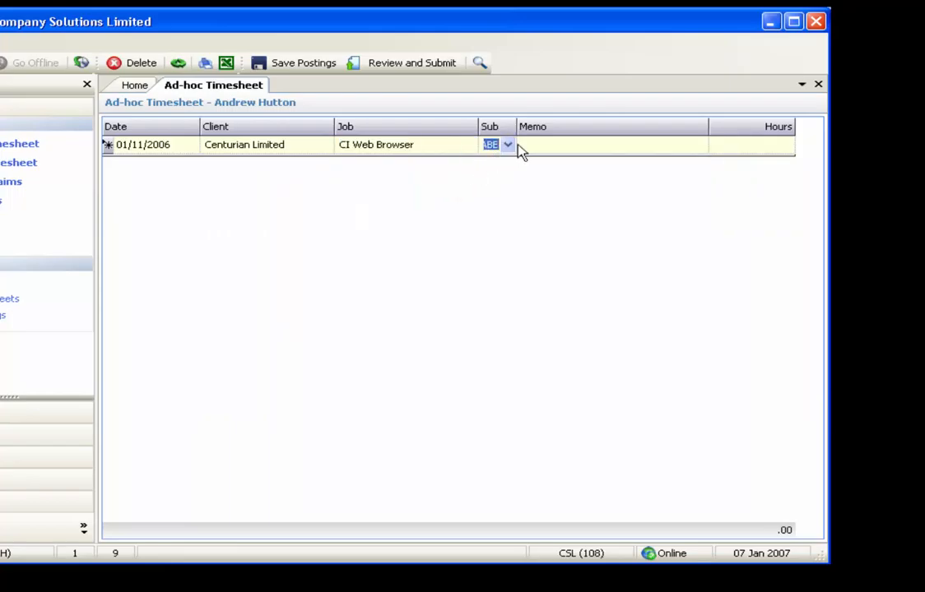
Keep sub code ABE and complete the Centurian Limited entry with the memo "phone call with client" and 1.25 hours
key(Tab)
text(phone call with)
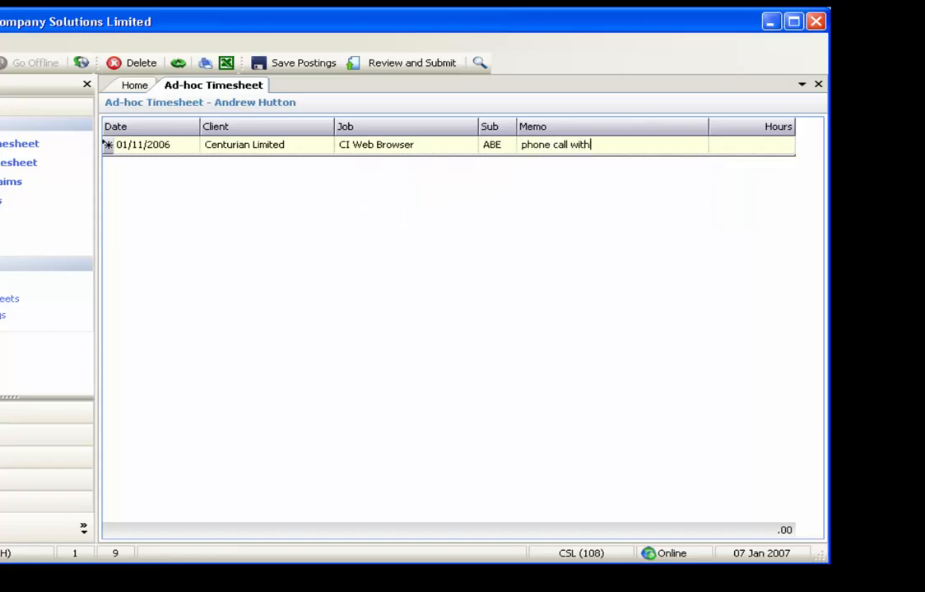
text( client)
key(Tab)
text(1.25)
key(Return)
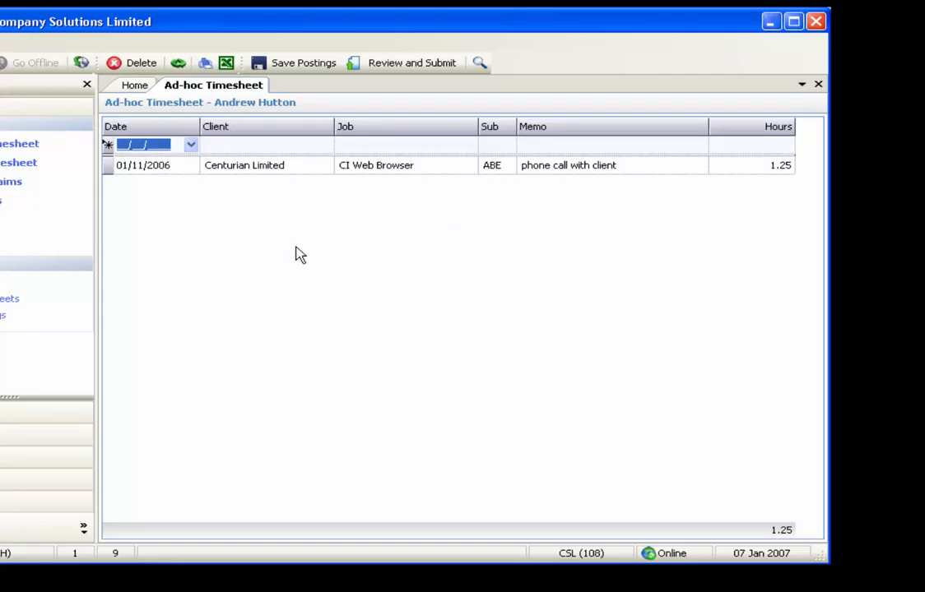
Start a second ad-hoc entry dated 02/11/2006 for client International Containers Corporation
text(02/11/__06)
key(Tab)
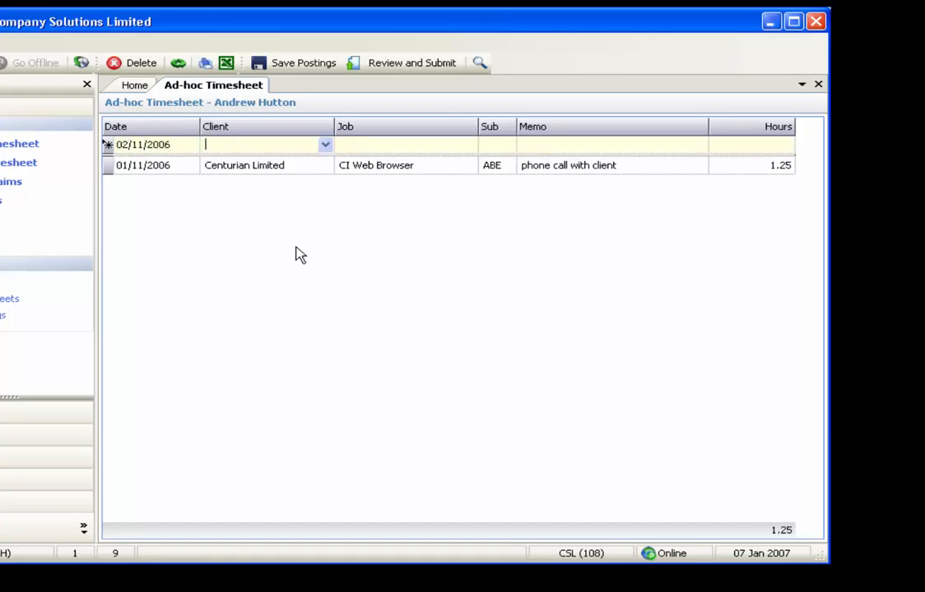
key(alt+Down)
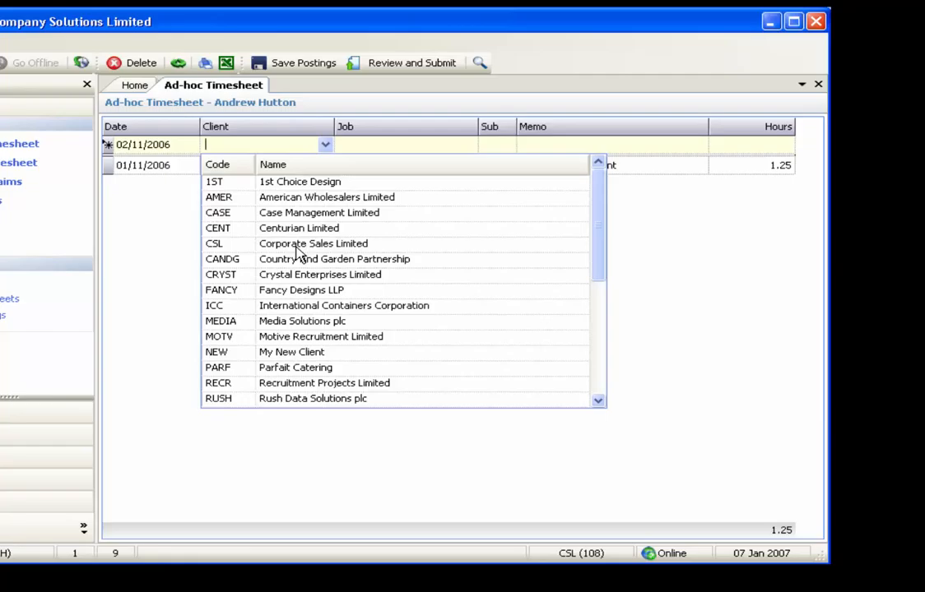
key(Down)
key(Down)
key(Down)
key(Down)
key(Down)
key(Down)
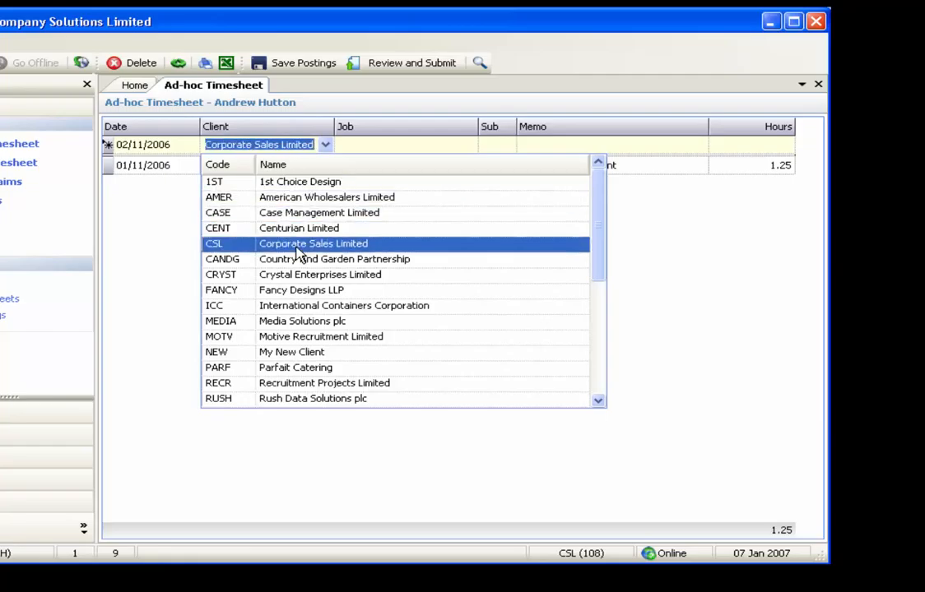
key(Down)
key(Down)
key(Tab)
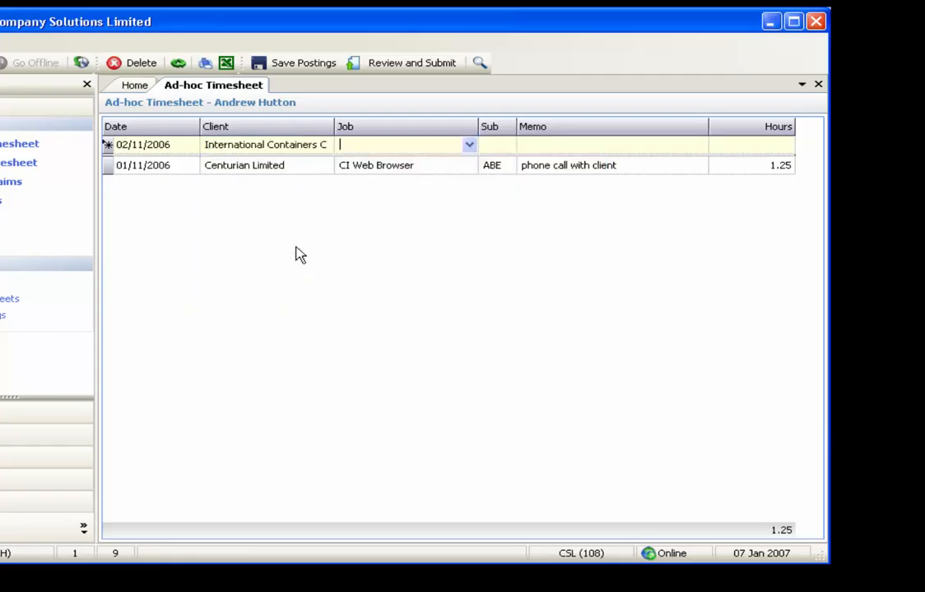
Set the 02/11/2006 entry's job to Credit Collection Software and its sub code to FAE (Marketing)
key(alt+Down)
key(Down)
key(Tab)
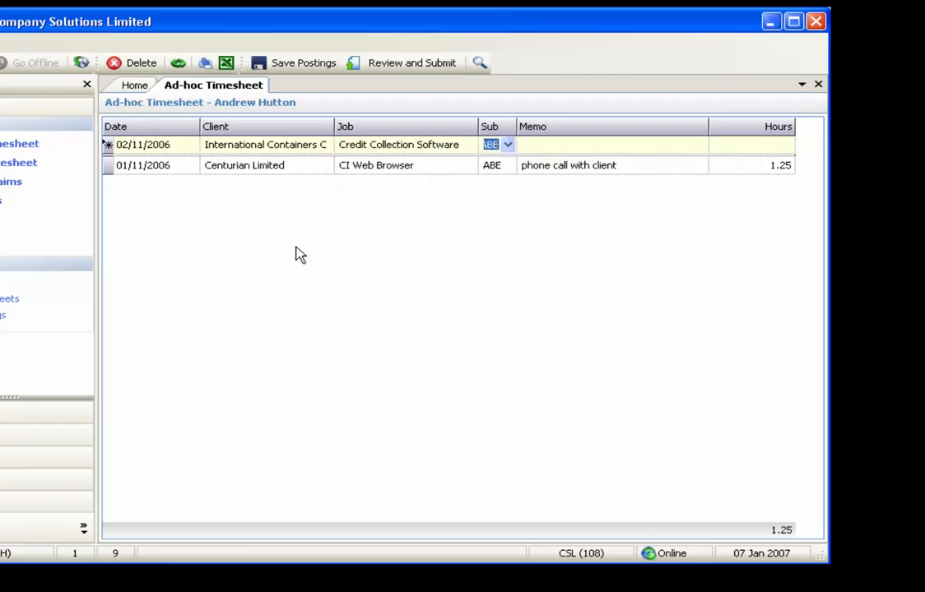
key(alt+Down)
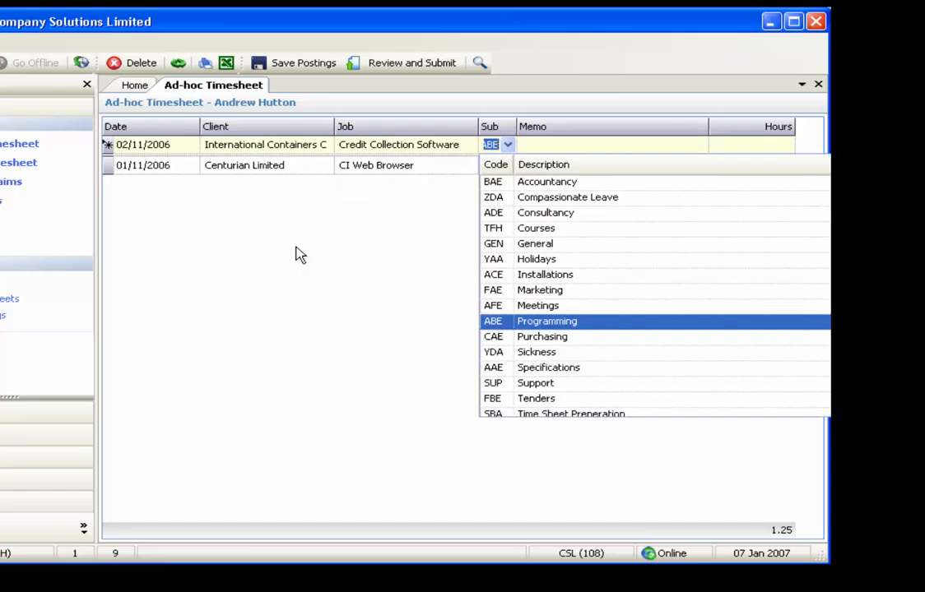
key(Up)
key(Up)
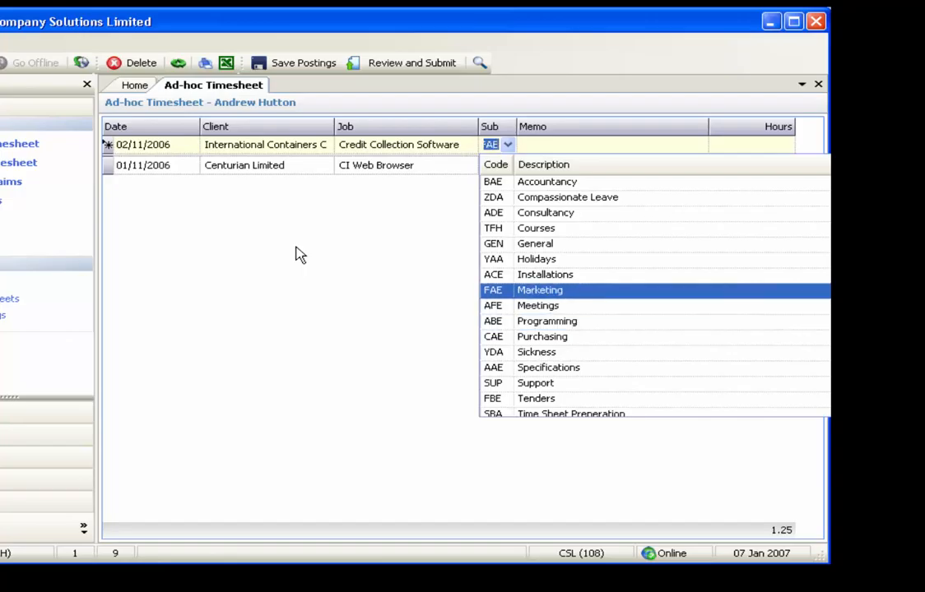
key(Tab)
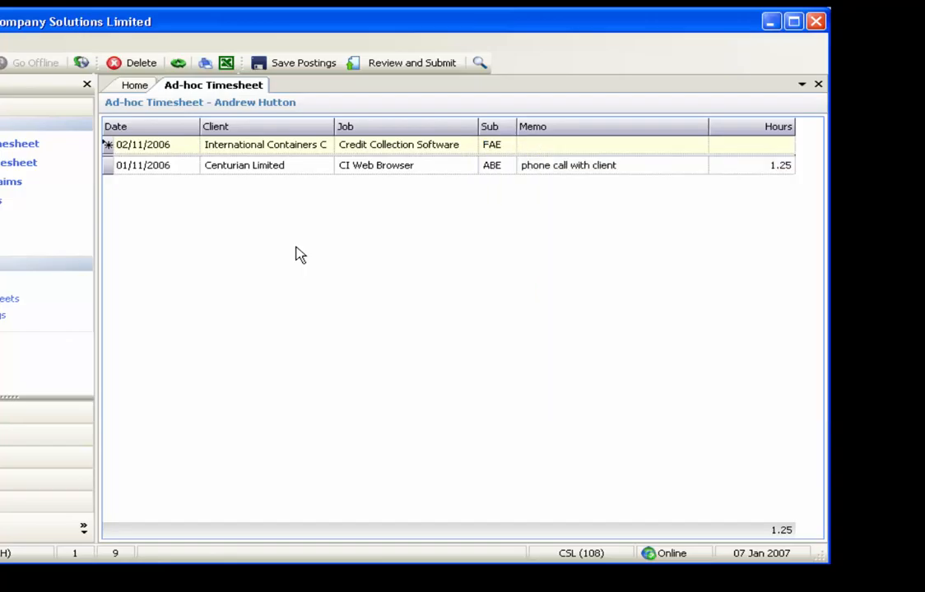
Complete the Credit Collection Software entry with the memo "joint campaign literature" and 2.5 hours
text(joint campaign literature)
key(Tab)
text(2.5)
key(Return)
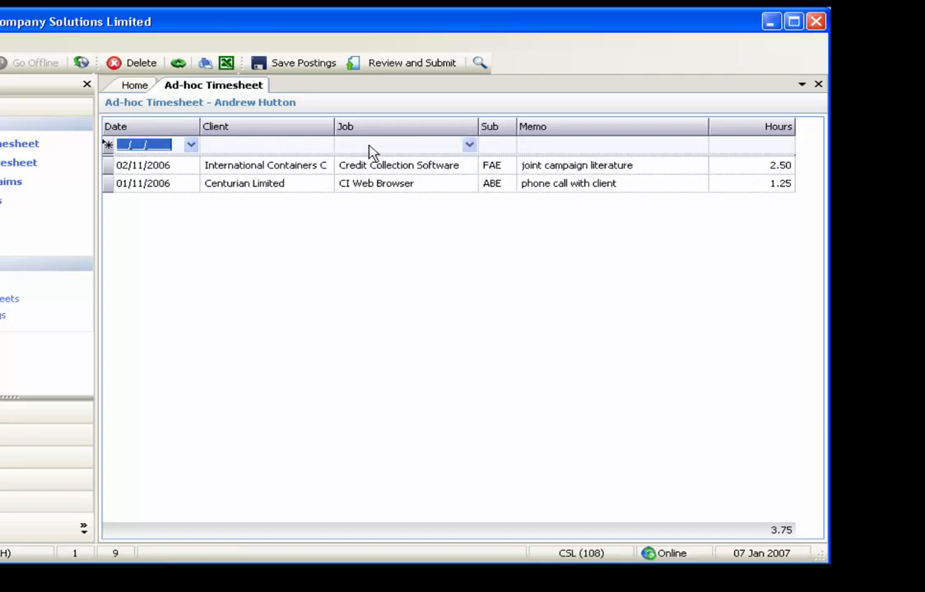
Review the ad-hoc timesheet entries and submit the postings
click(380, 66)
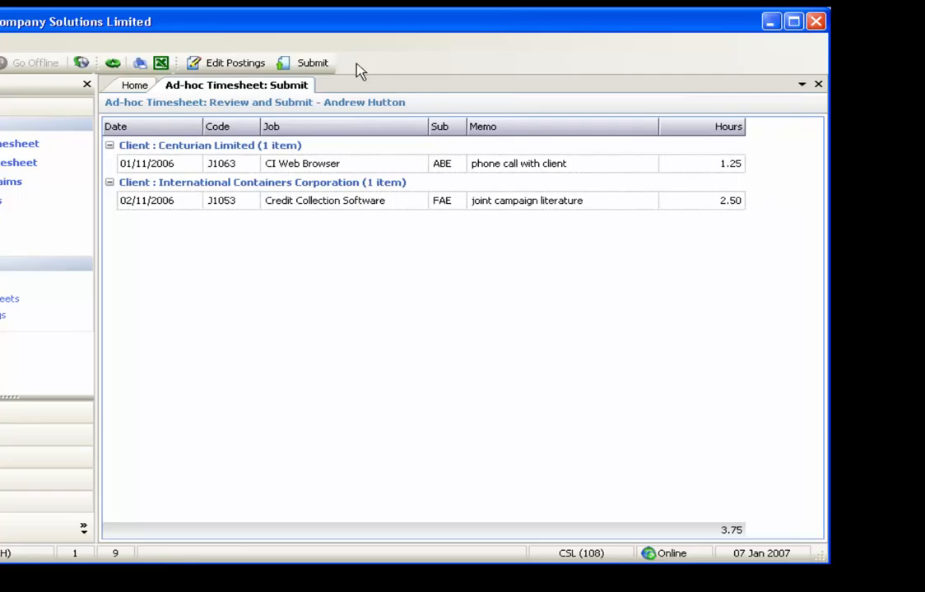
click(318, 66)
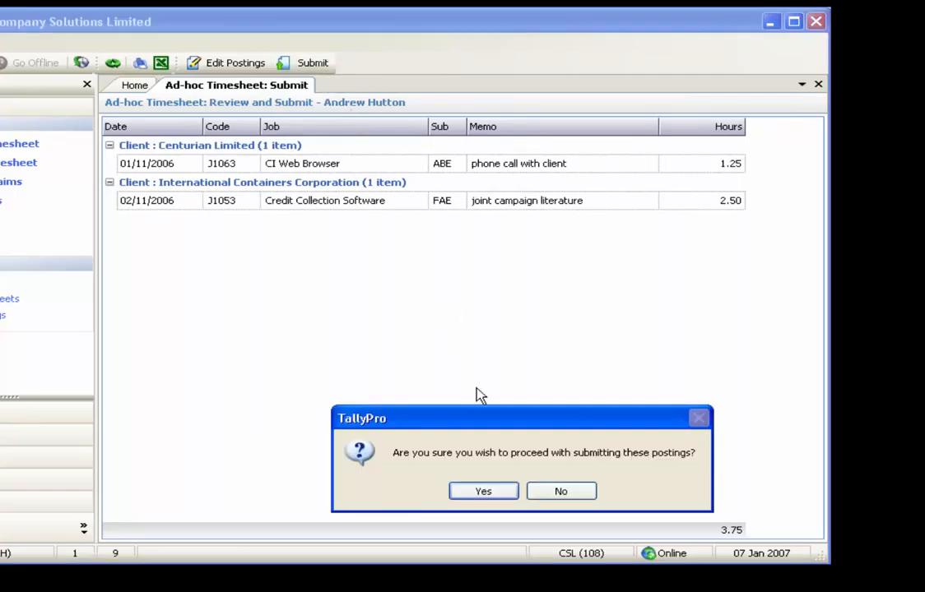
click(491, 492)
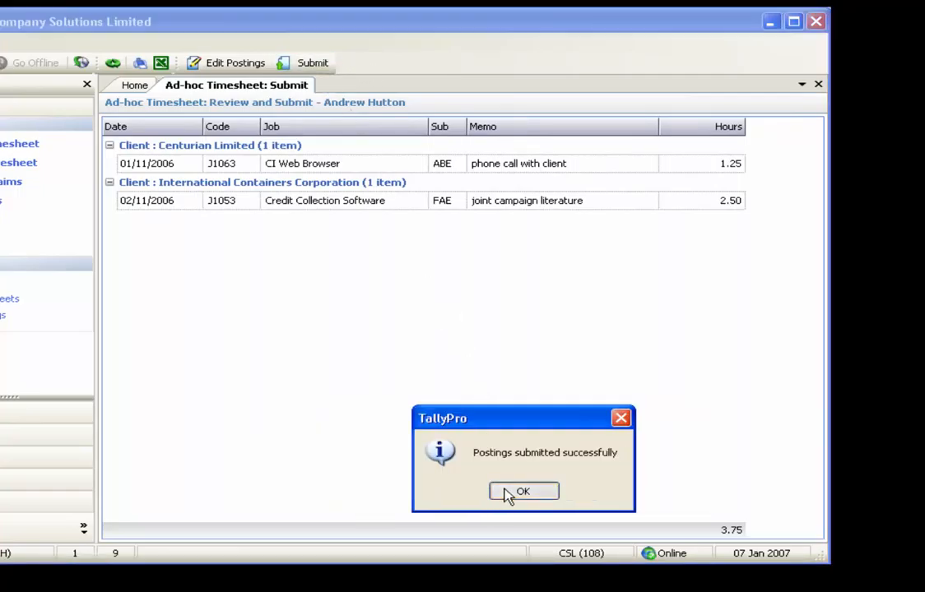
Dismiss the submission message and start a stopwatch entry for client Media Solutions plc in the 06 January 2007 day view
click(505, 492)
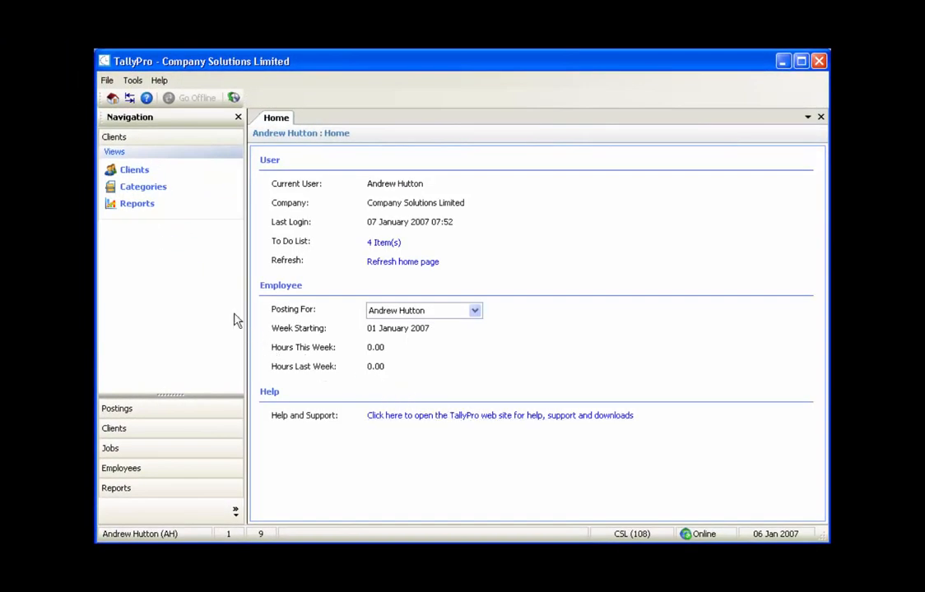
click(234, 98)
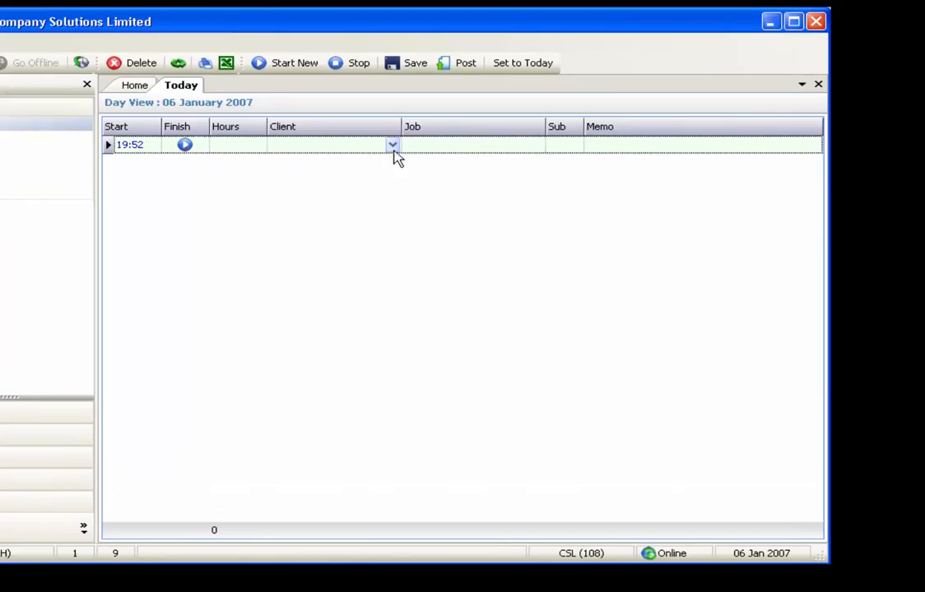
click(393, 145)
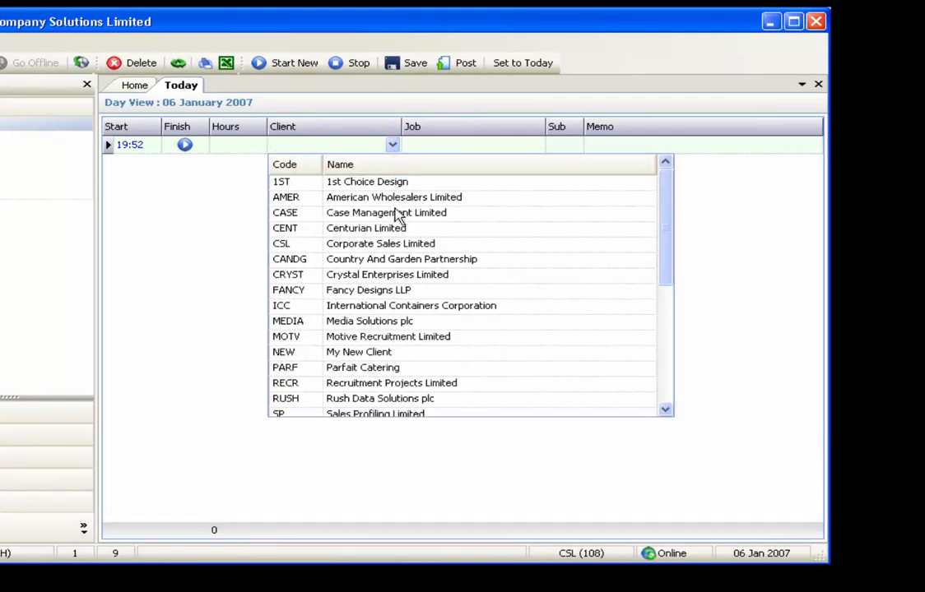
click(399, 321)
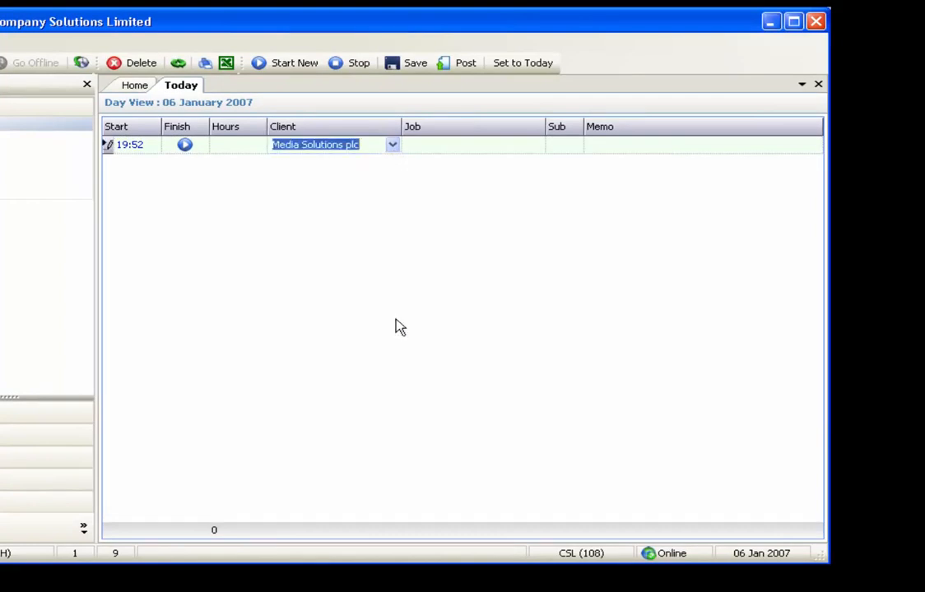
Set the Media Solutions plc stopwatch entry's job to Accountancy and its sub code to GEN (General)
click(519, 146)
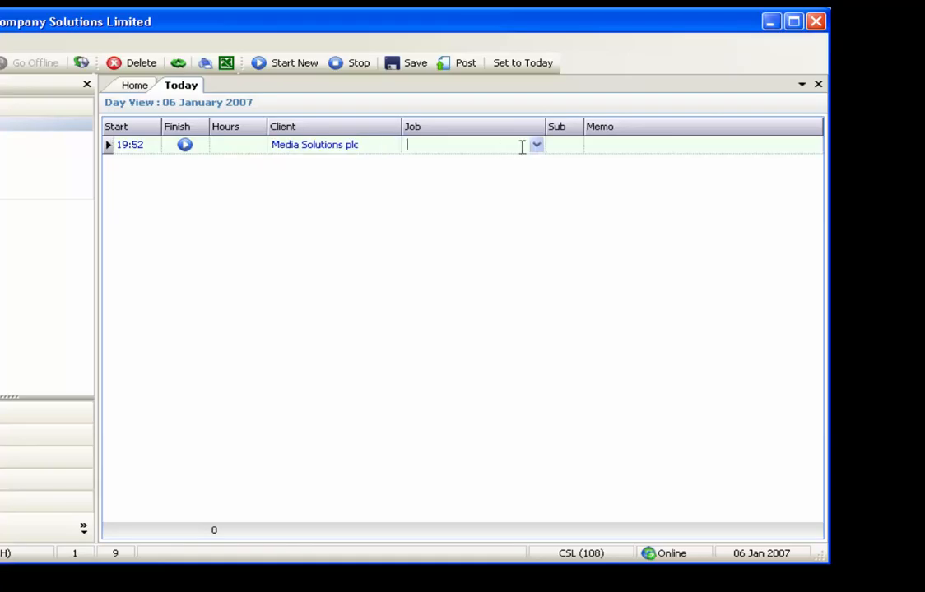
click(536, 149)
click(514, 184)
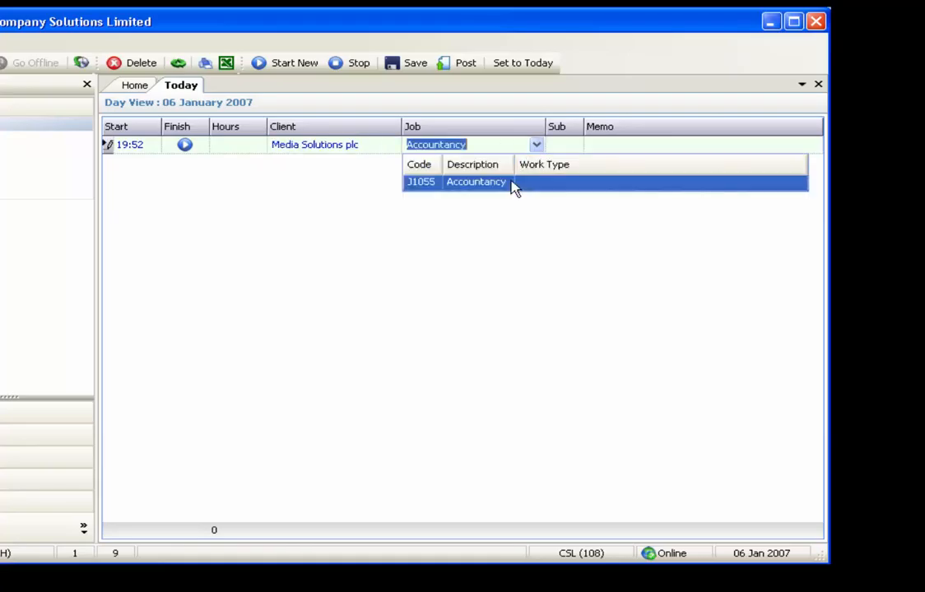
key(Tab)
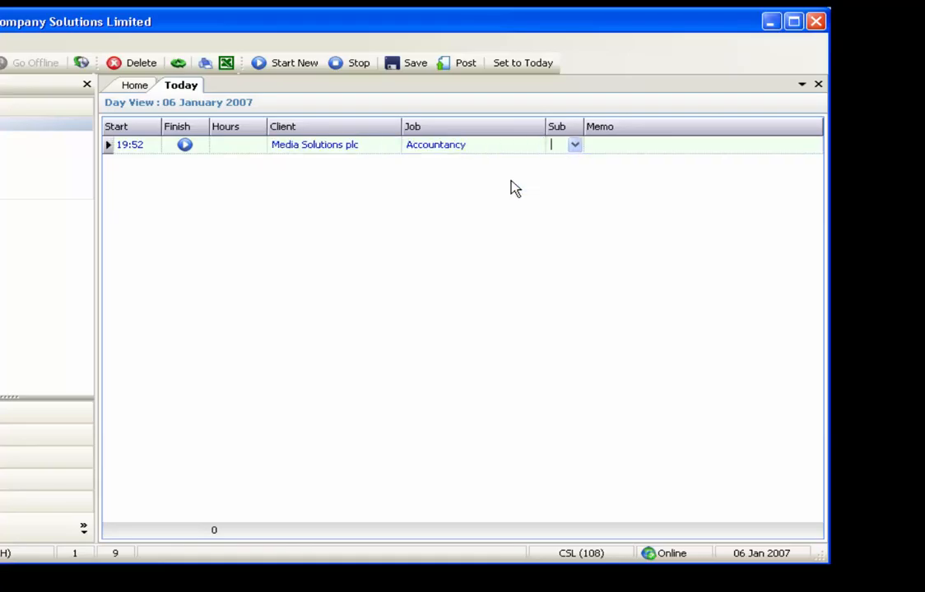
click(575, 147)
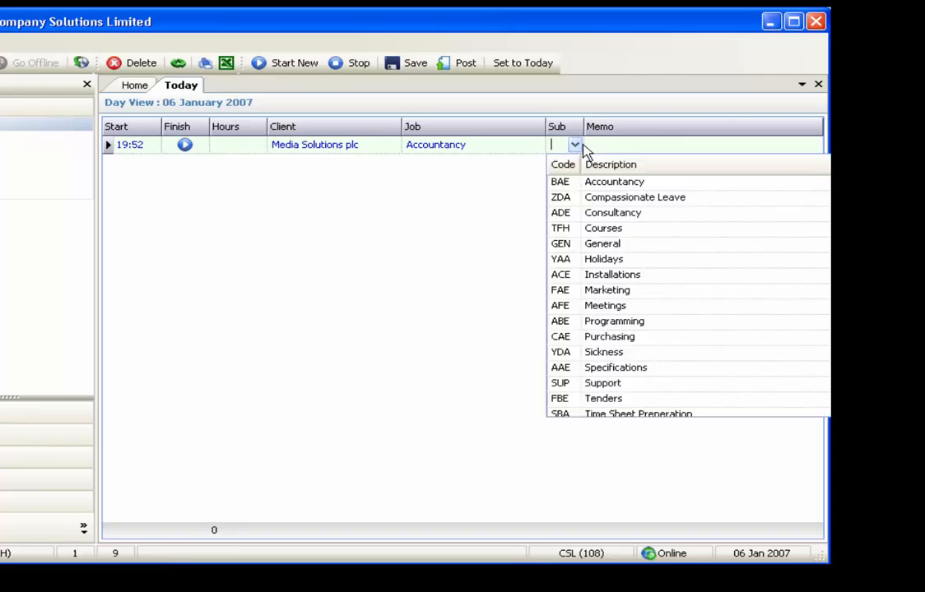
click(585, 245)
Add the memo "phone call with client" to the running Accountancy entry and stop its stopwatch
text(p)
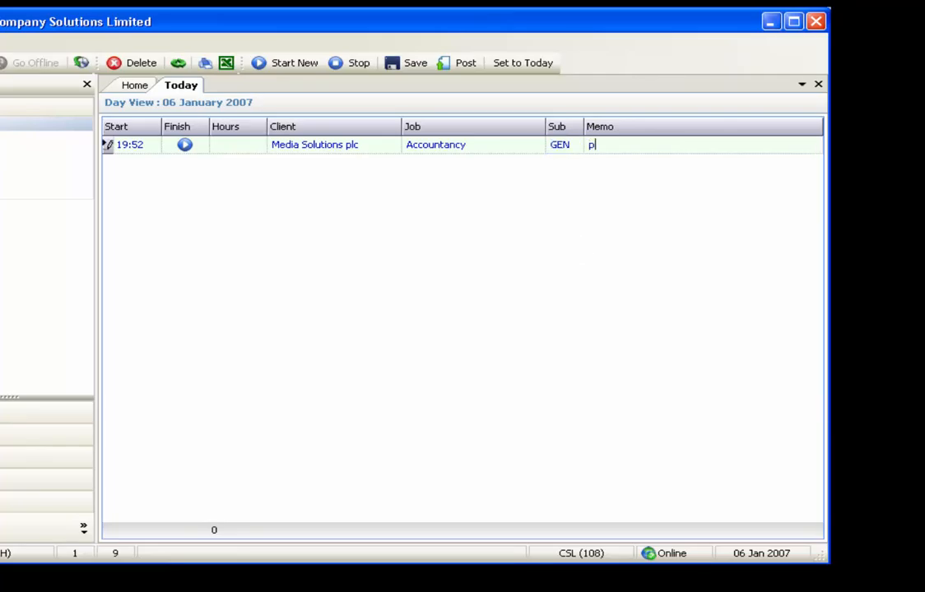
text(all with client)
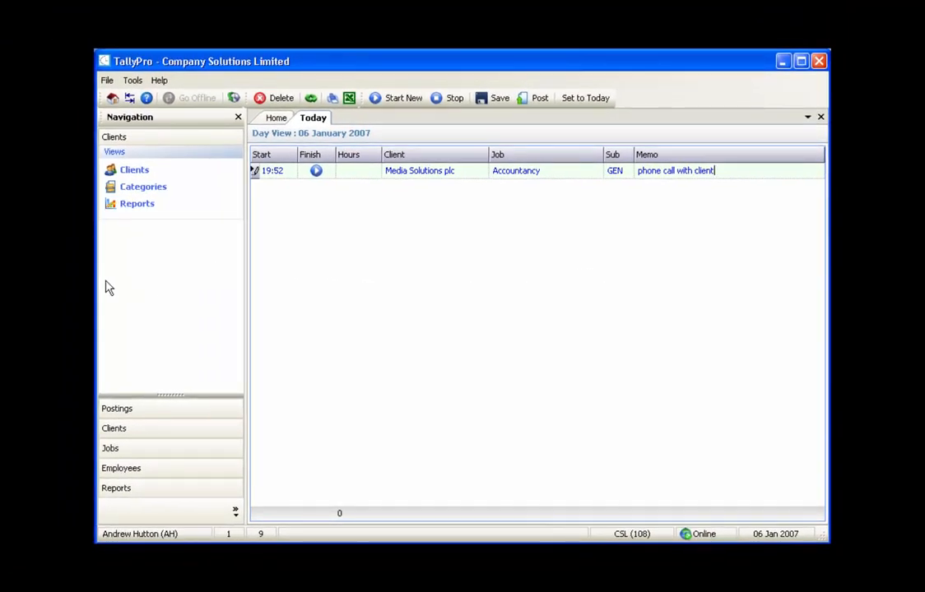
click(560, 434)
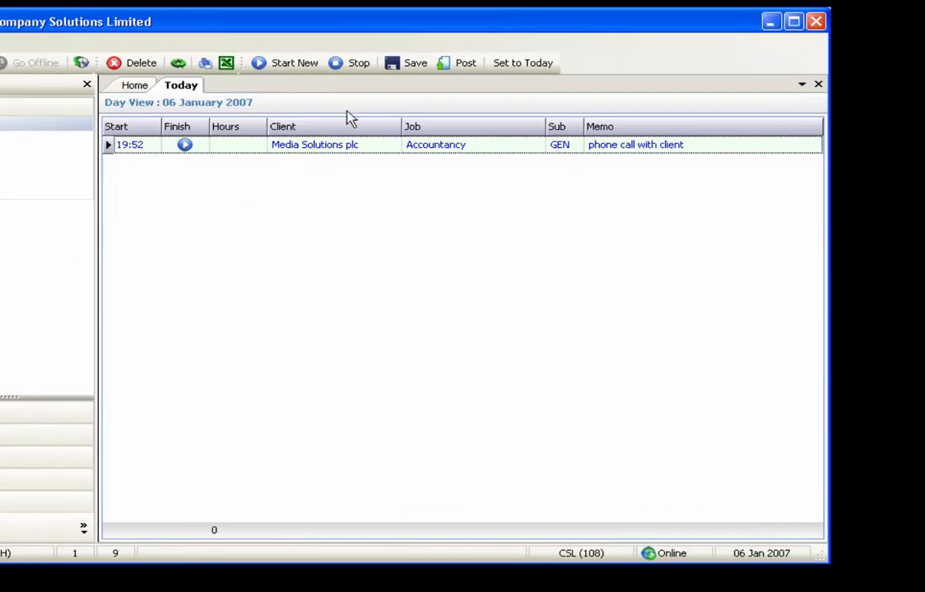
click(355, 70)
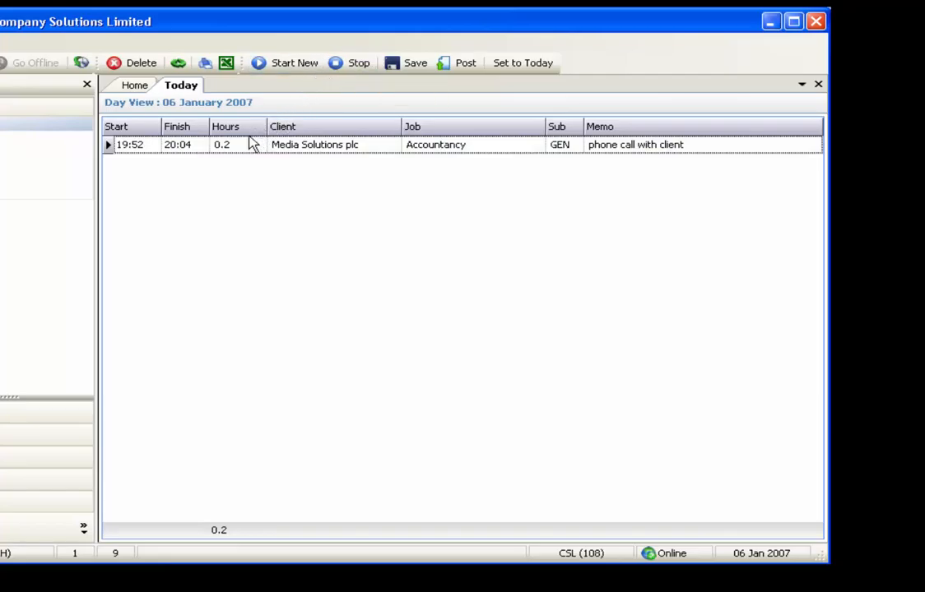
Set the stopped Media Solutions plc entry's hours to 0.25
click(243, 145)
click(251, 144)
key(BackSpace)
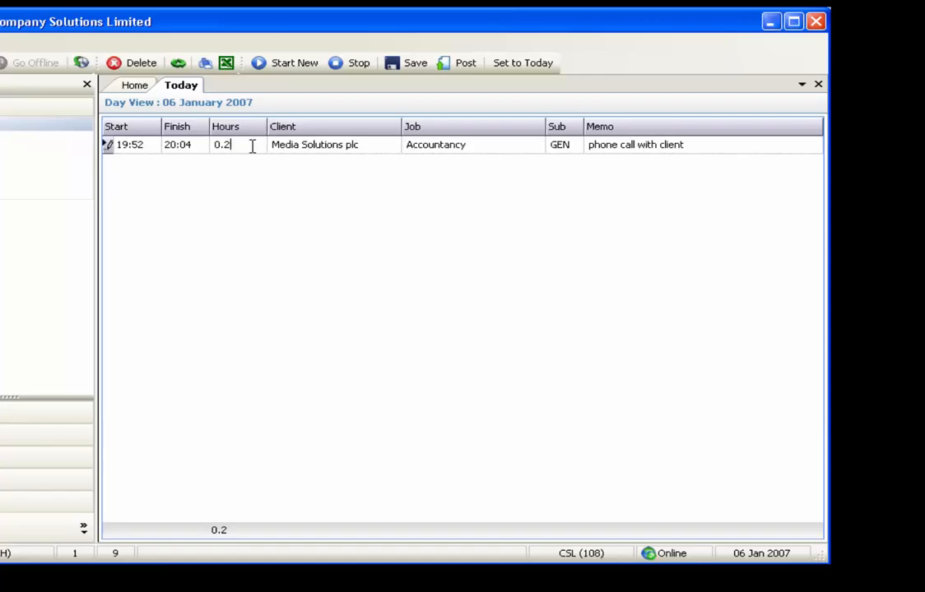
text(5)
key(Tab)
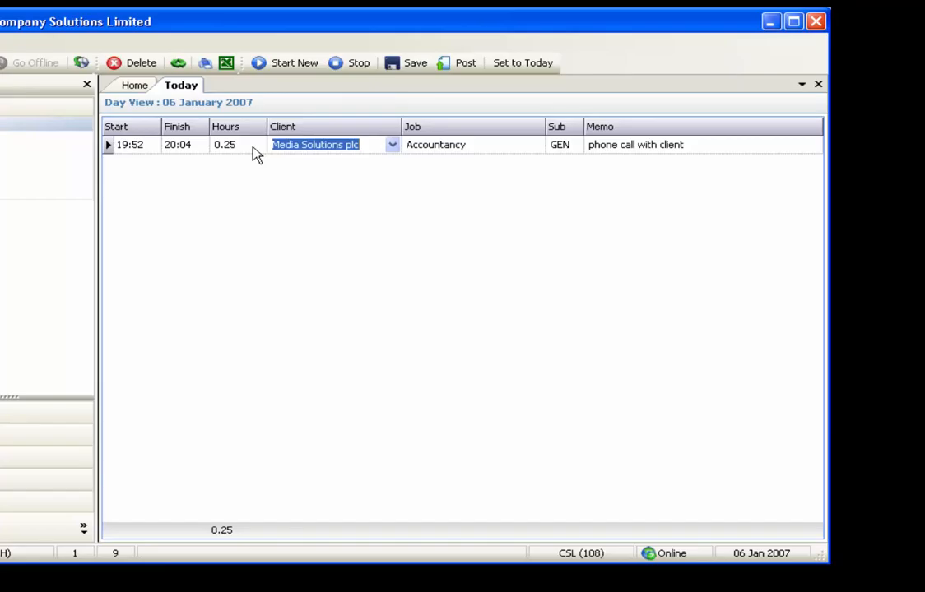
Save the day's stopwatch entries and post them to the timesheet
click(405, 72)
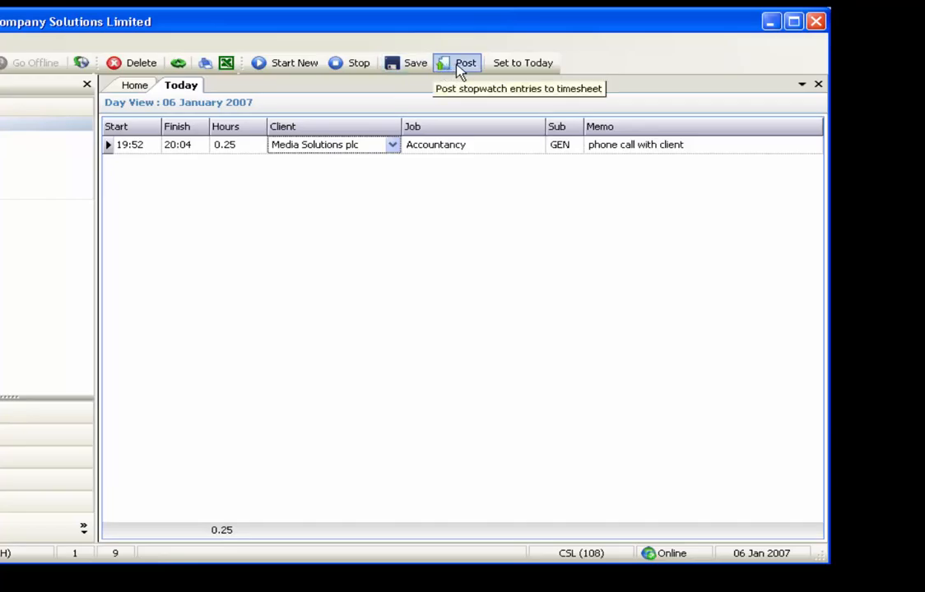
click(463, 72)
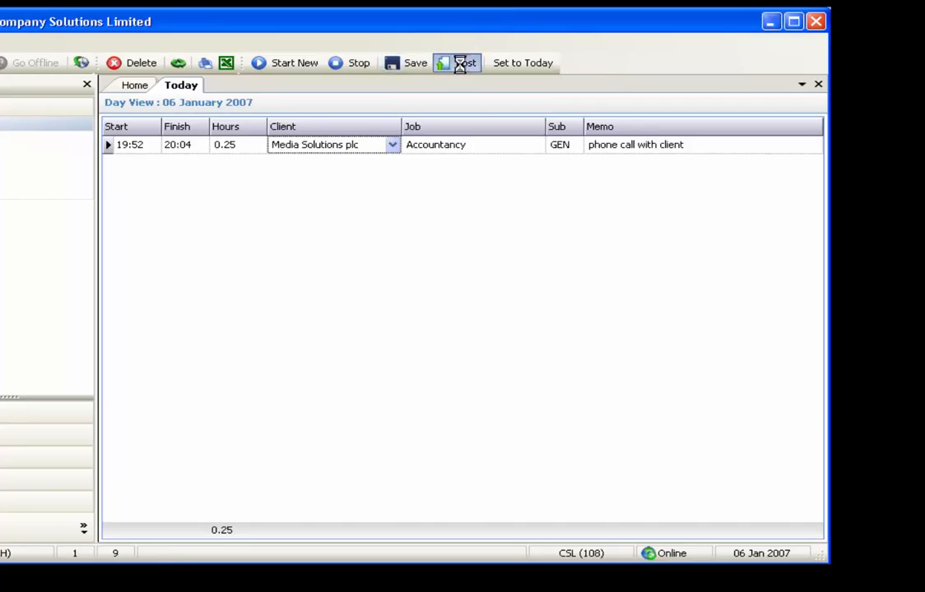